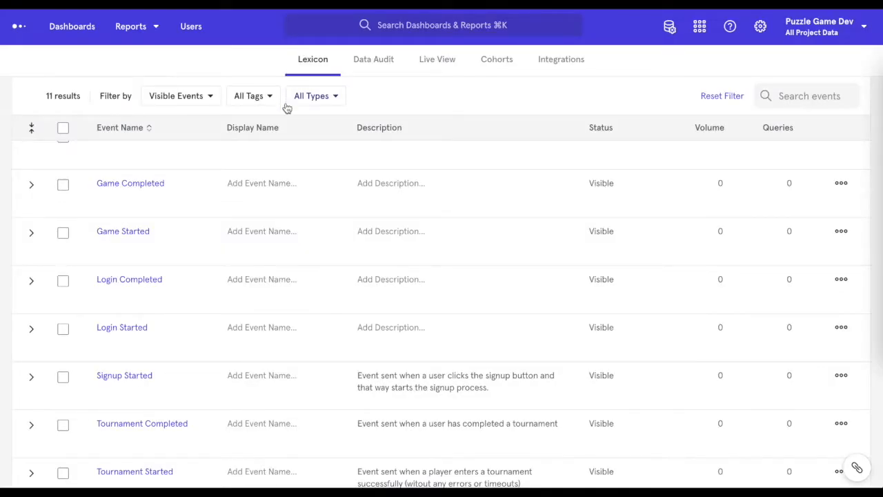
Step: Export the Lexicon's Events & Properties as a CSV file sent by email
scroll(308, 173, "up", 3)
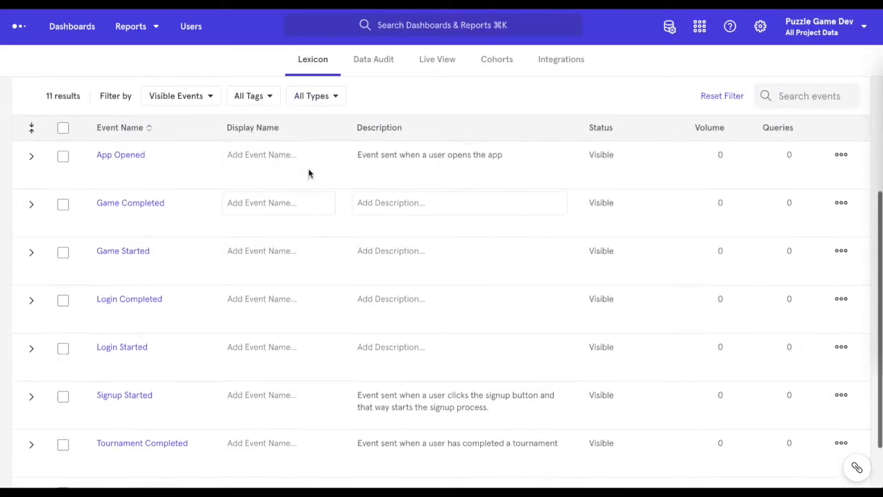
scroll(308, 202, "up", 5)
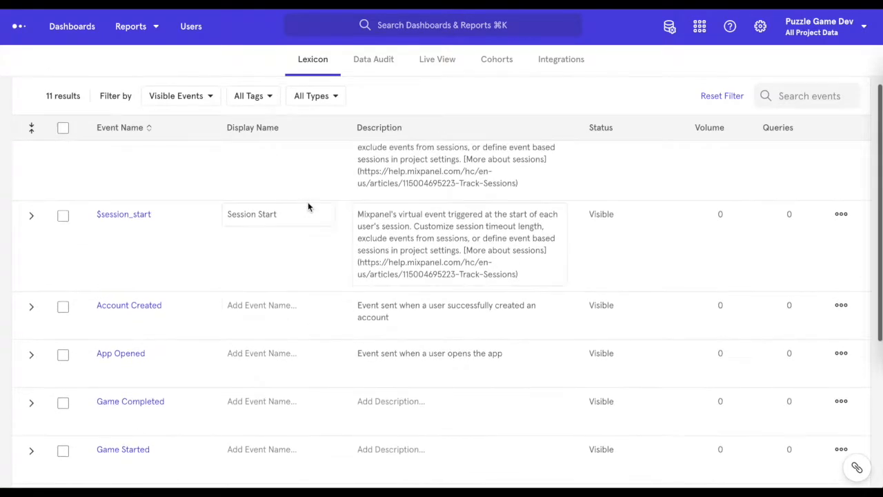
scroll(308, 207, "down", 10)
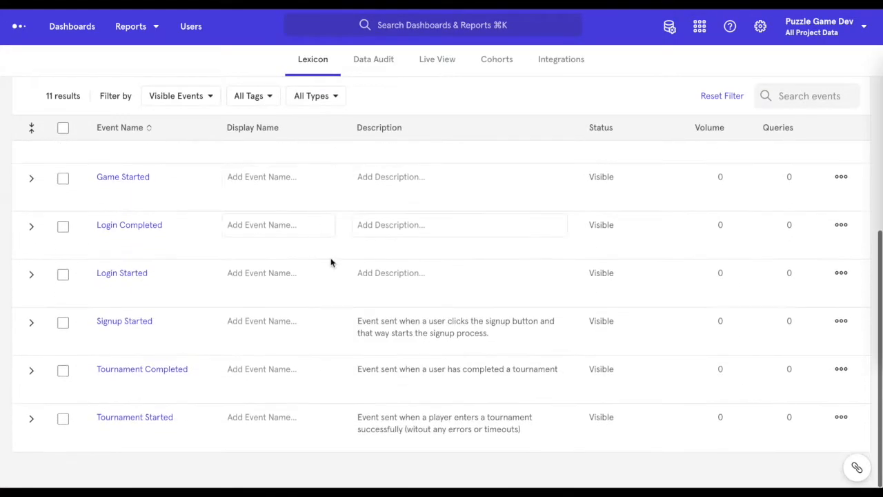
scroll(391, 343, "up", 3)
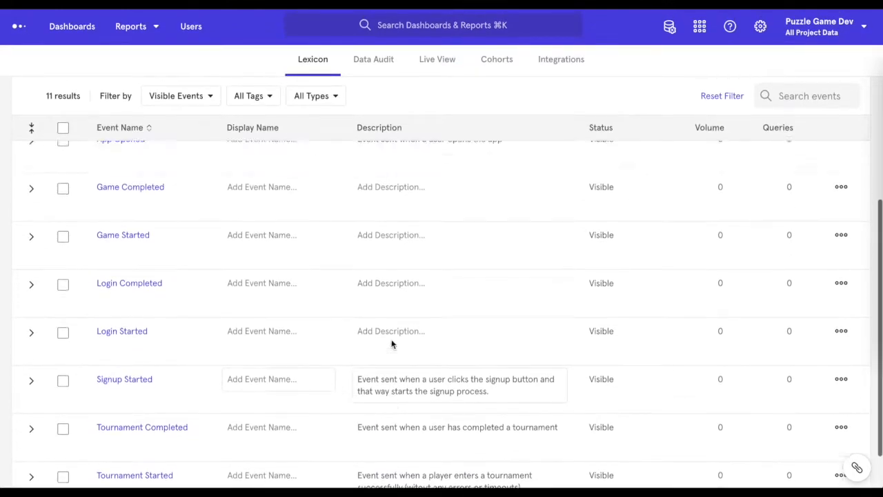
scroll(391, 343, "up", 3)
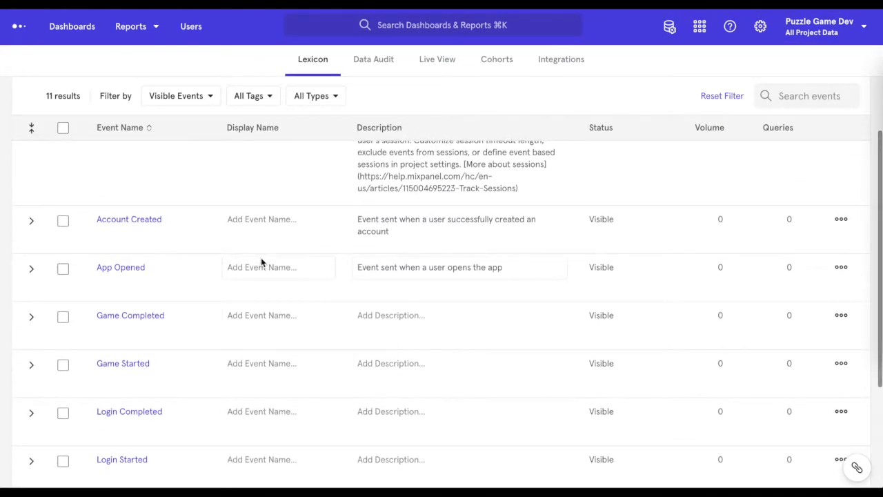
scroll(448, 257, "up", 5)
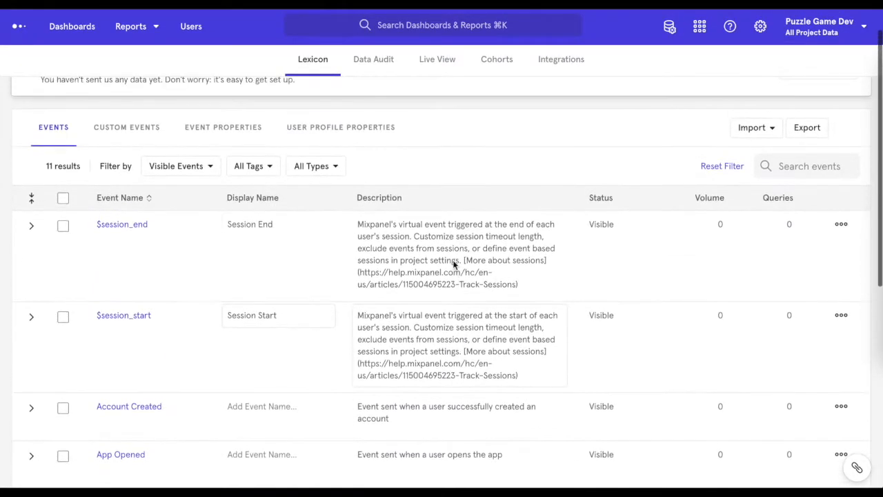
left_click(807, 129)
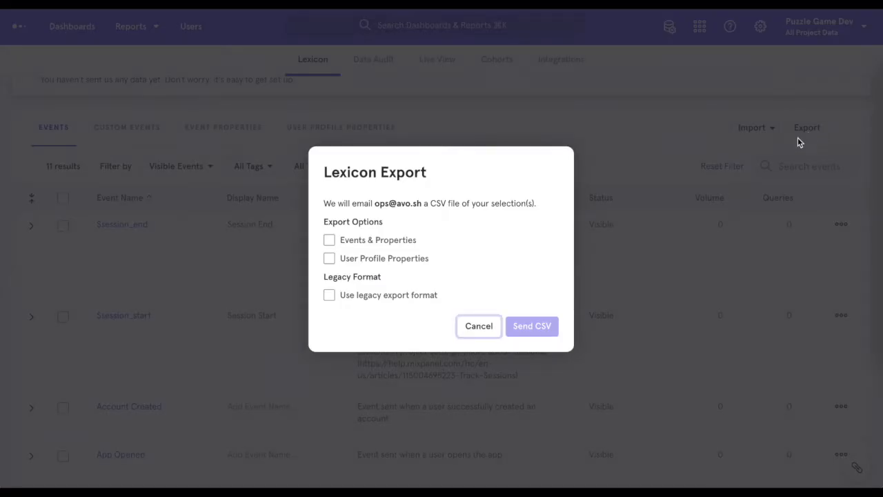
left_click(330, 240)
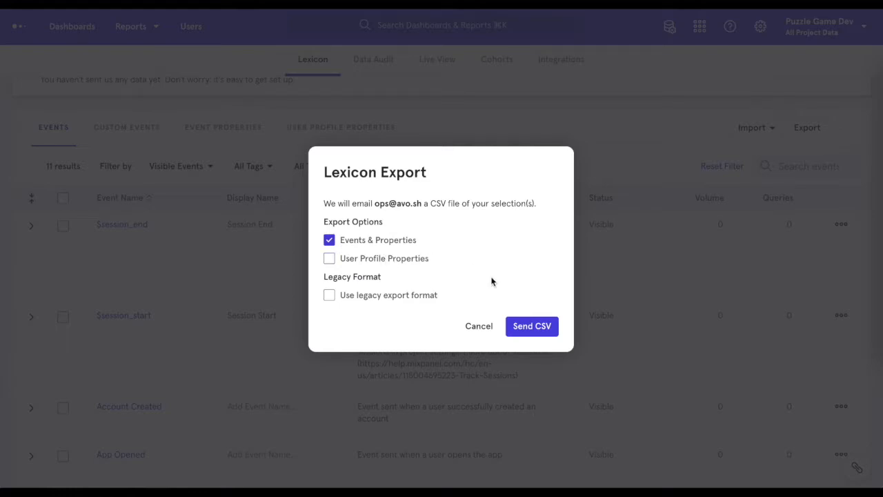
left_click(535, 330)
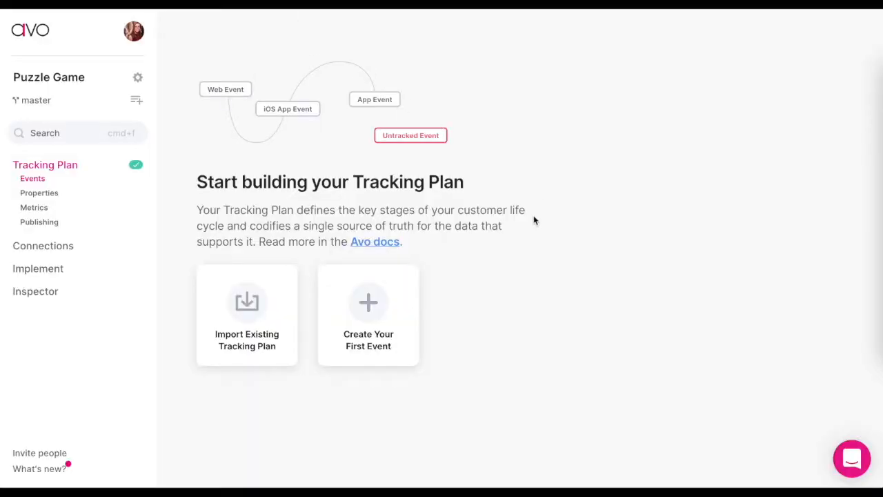
Step: Switch to Avo and upload the exported CSV file as an existing tracking plan import
left_click(257, 316)
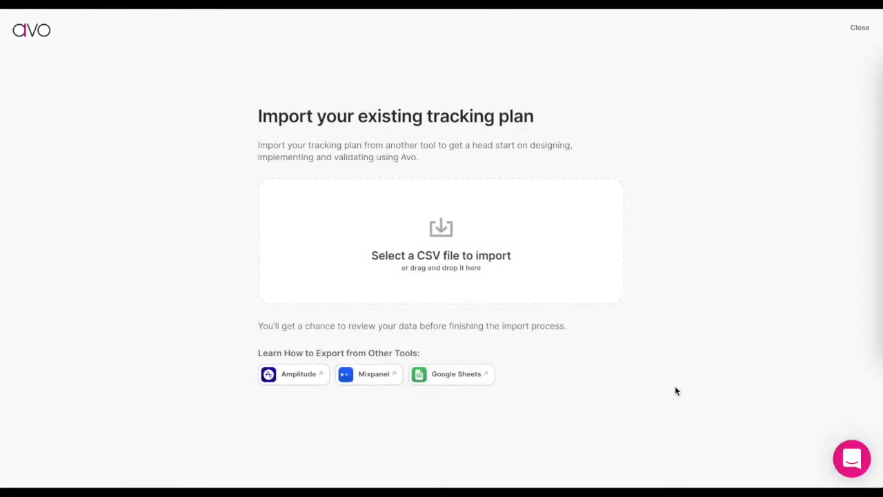
left_click(871, 338)
left_click_drag(733, 345, 384, 221)
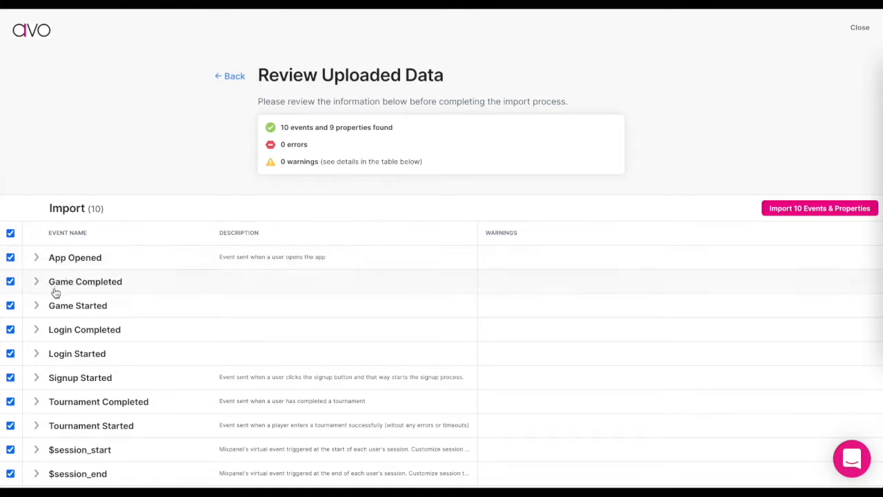
Step: Exclude $session_end and $session_start, import the remaining events and properties, and dismiss the import summary
left_click(11, 473)
left_click(10, 450)
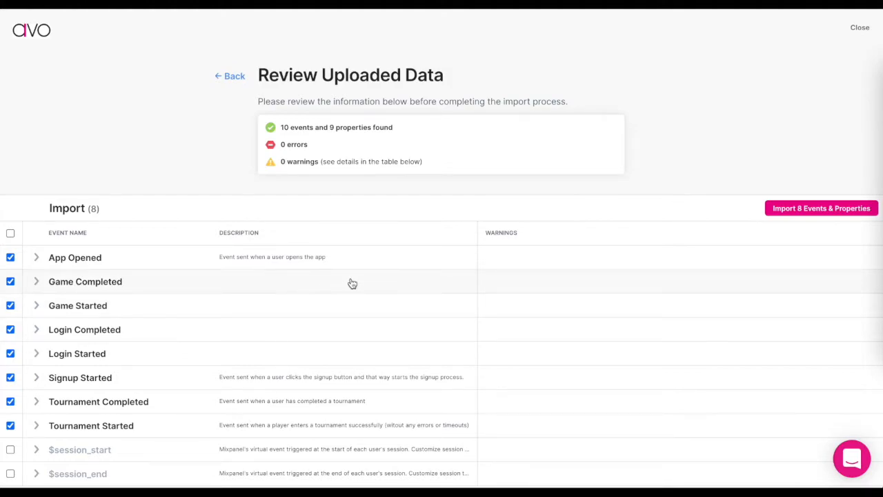
left_click(792, 210)
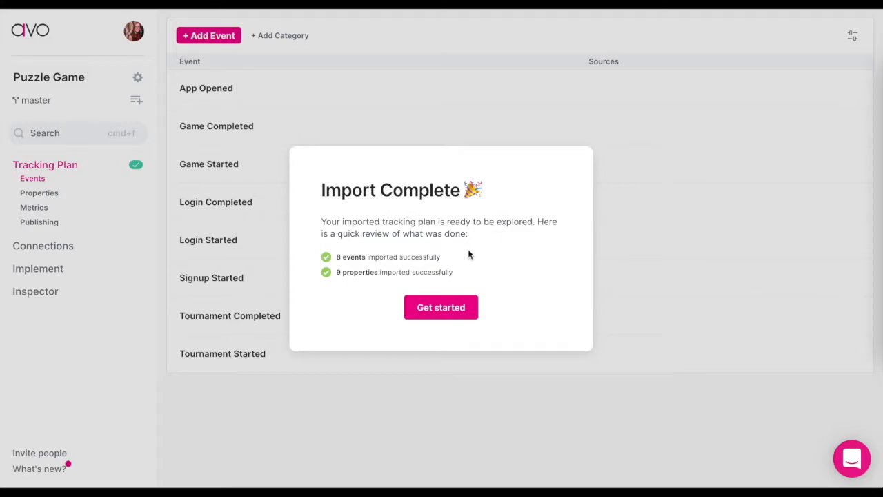
left_click(441, 308)
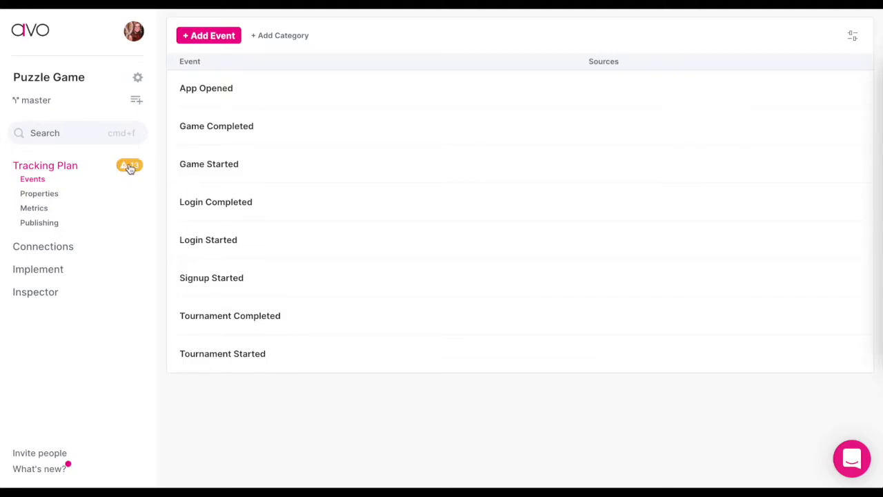
Step: Review the tracking plan validation details for similarly named properties and property names not in title case
left_click(131, 167)
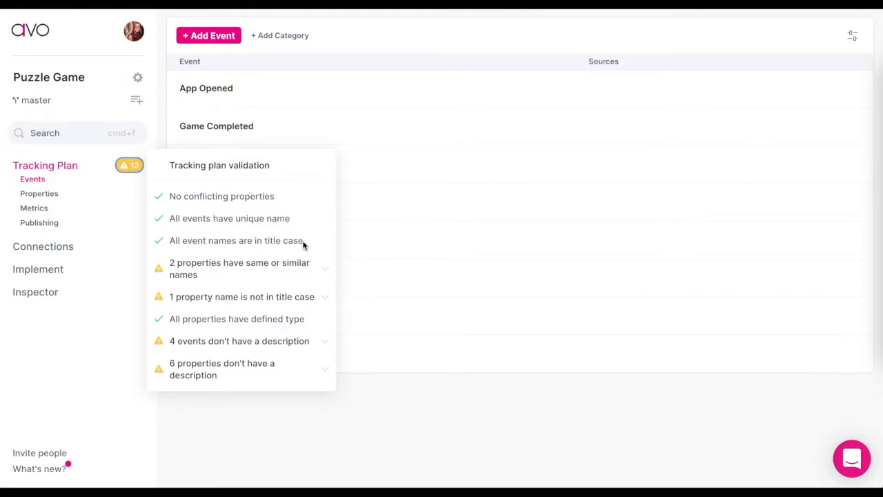
left_click(326, 274)
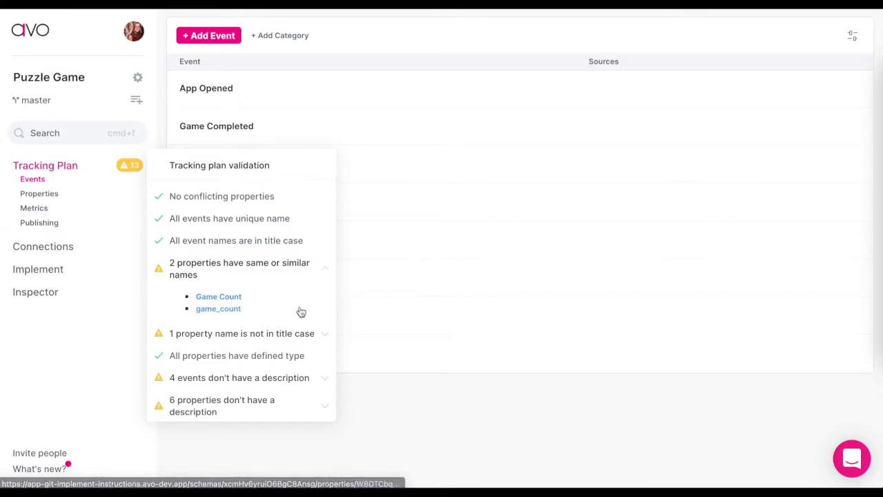
left_click(322, 272)
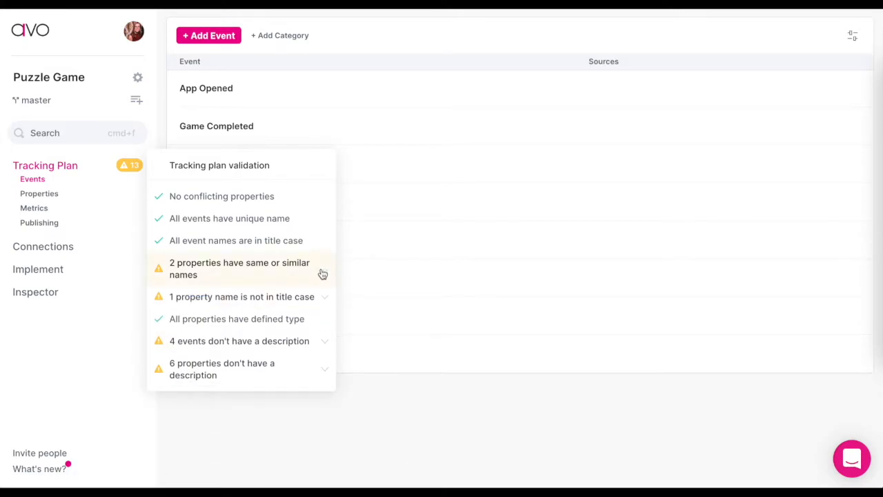
left_click(324, 301)
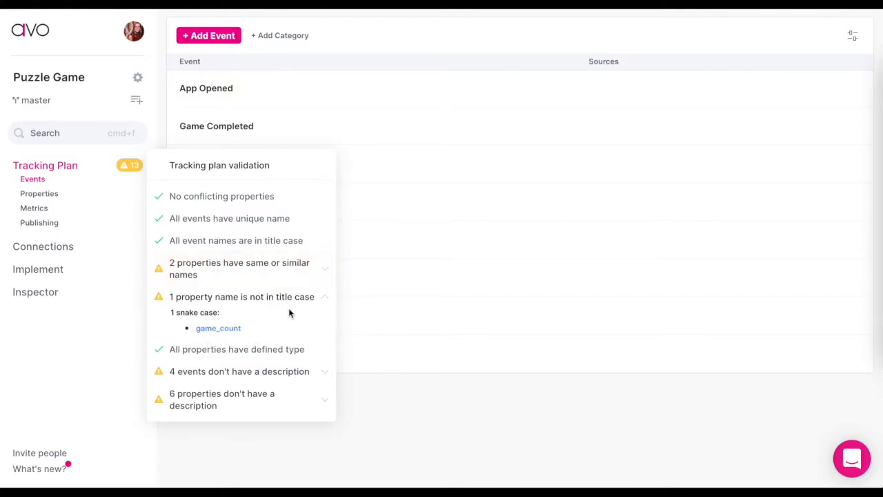
left_click(325, 298)
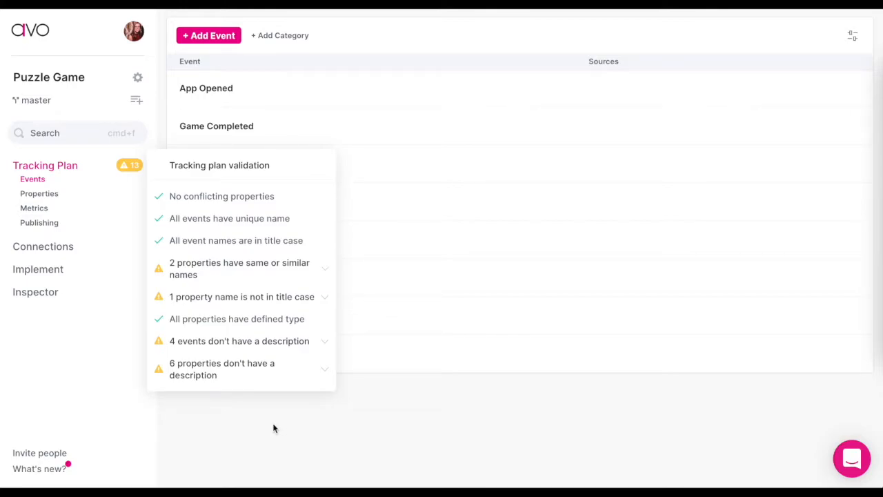
left_click(77, 388)
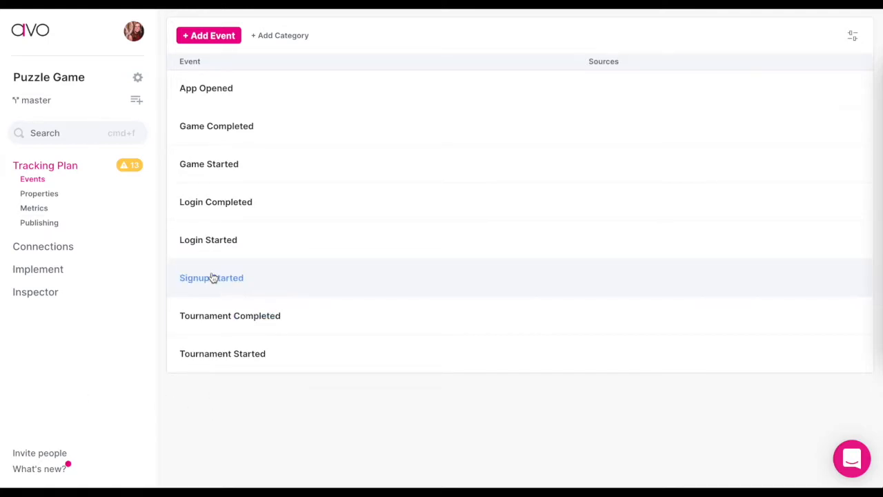
Step: Create a new branch named signup-flow from master
left_click(137, 101)
left_click(282, 99)
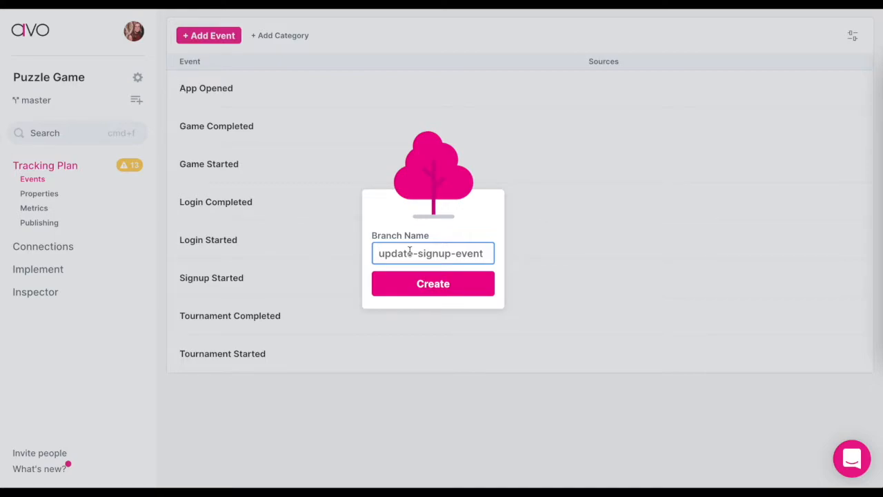
type("signup")
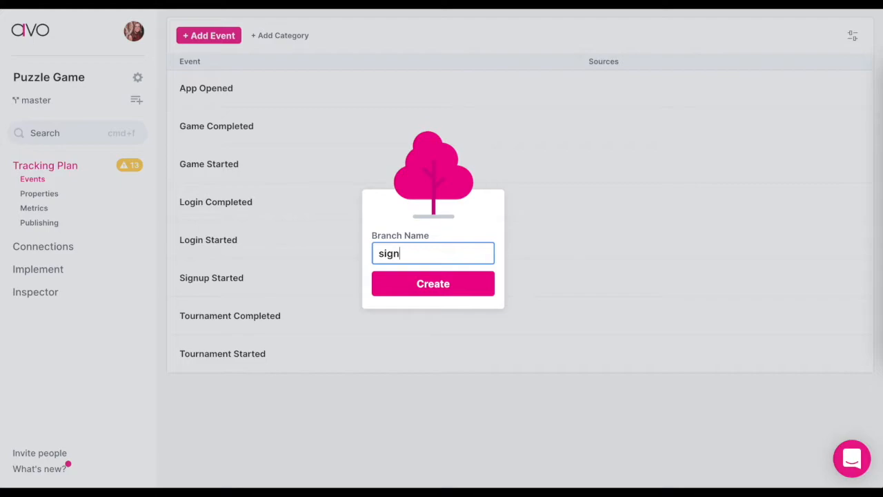
type("-flow")
key("Return")
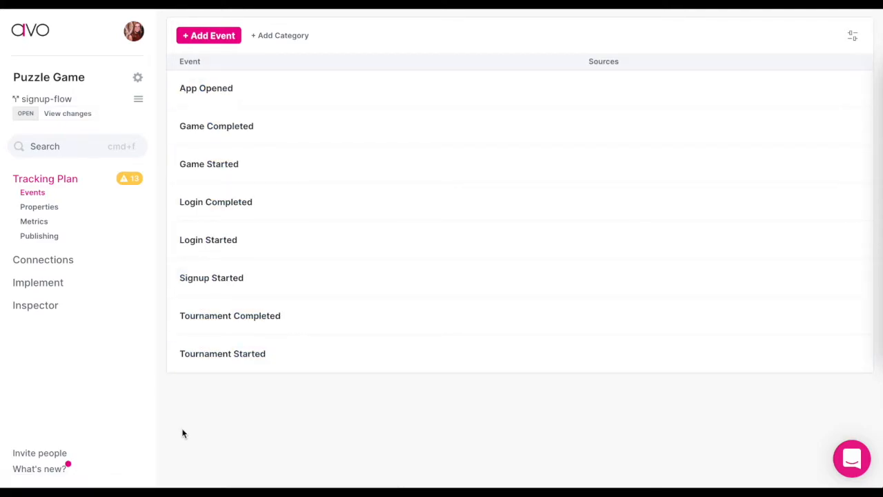
Step: Start a new event, try the name signup_started, and clear the name
left_click(207, 39)
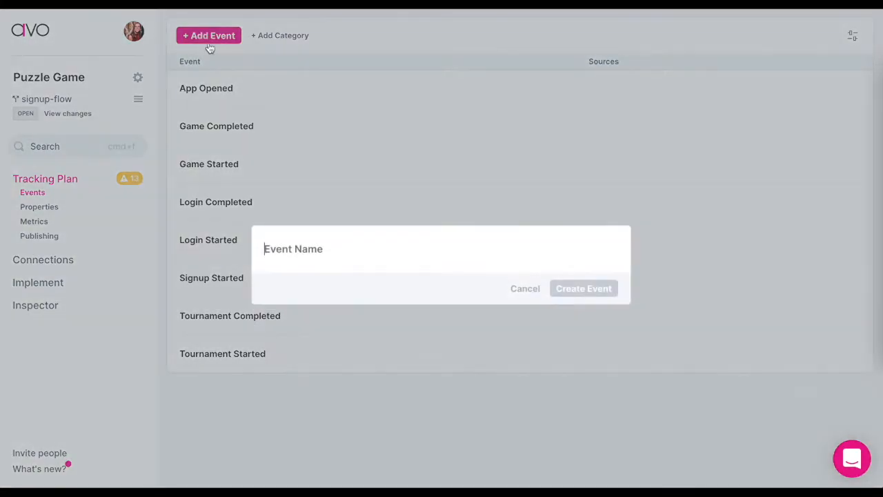
type("signup_started")
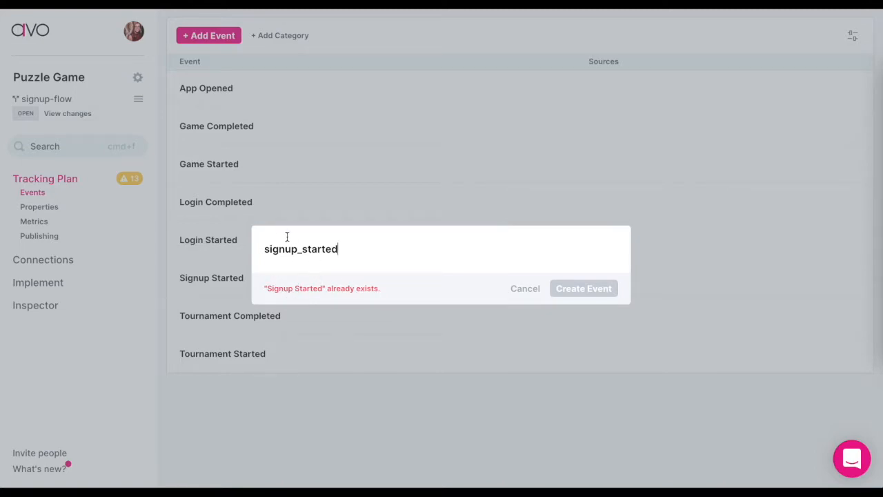
double_click(312, 248)
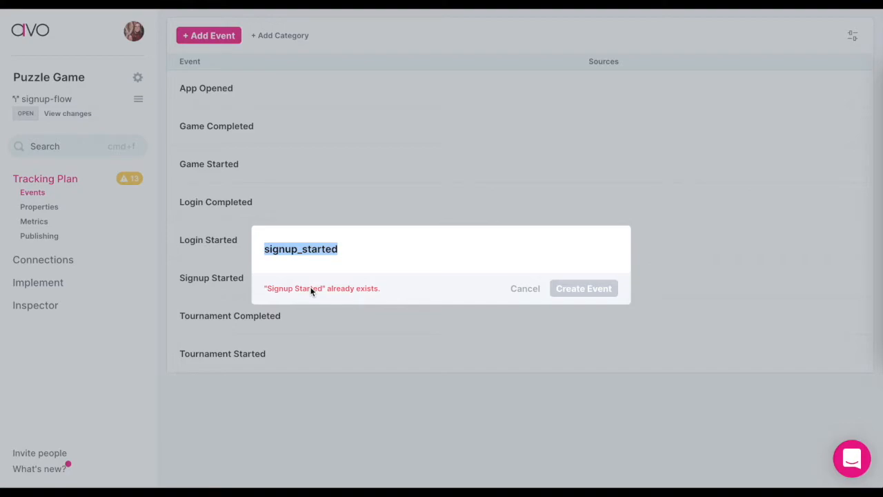
key("BackSpace")
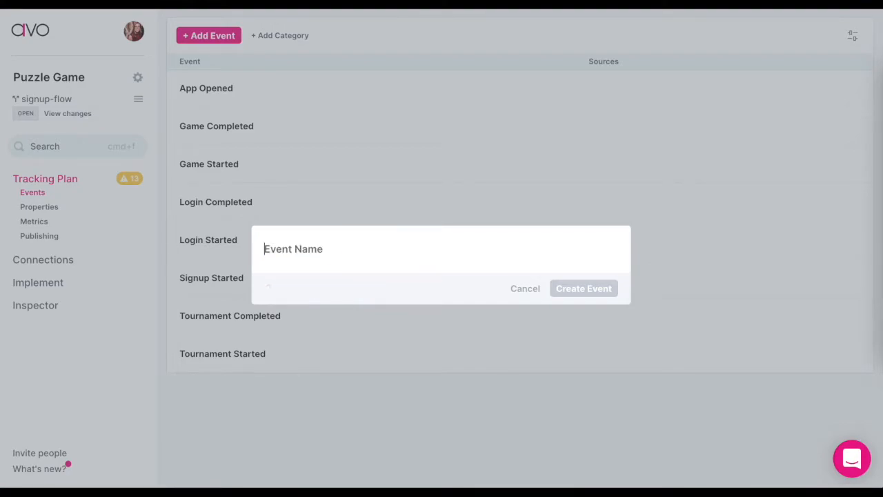
Step: Name the event signup_completed, accept the suggested casing "Signup Completed", and create the event
type("signup_completed")
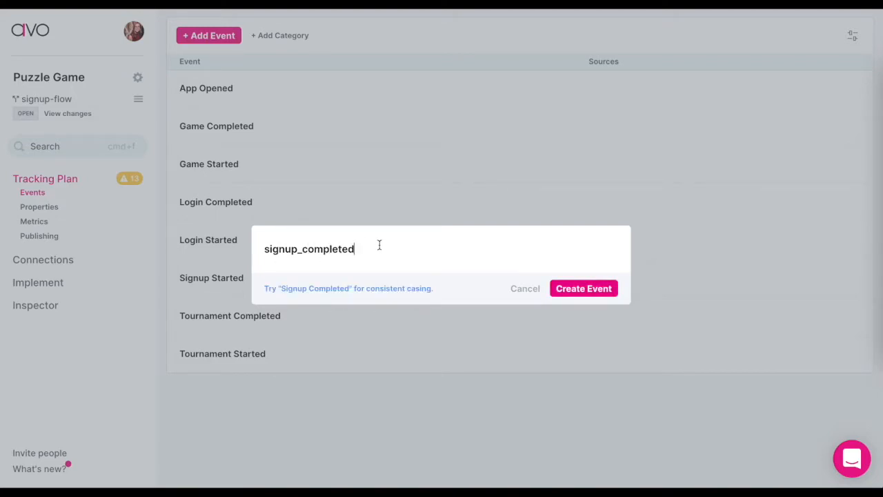
left_click(319, 296)
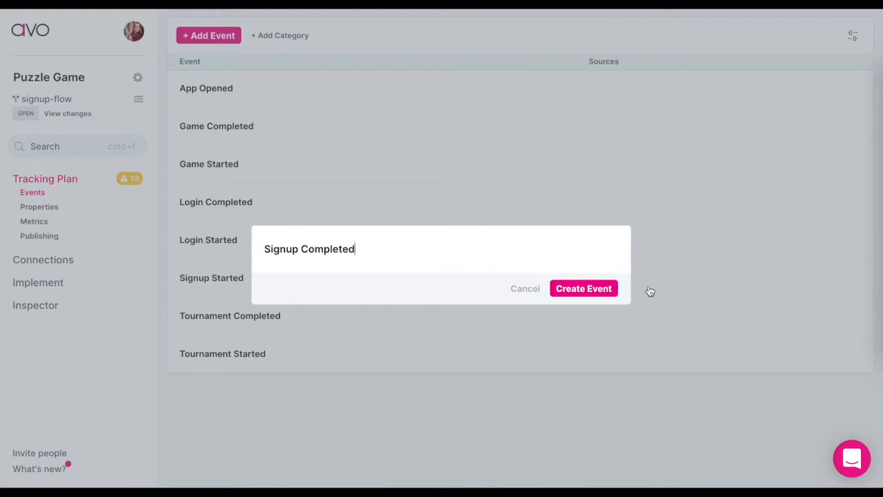
left_click(583, 290)
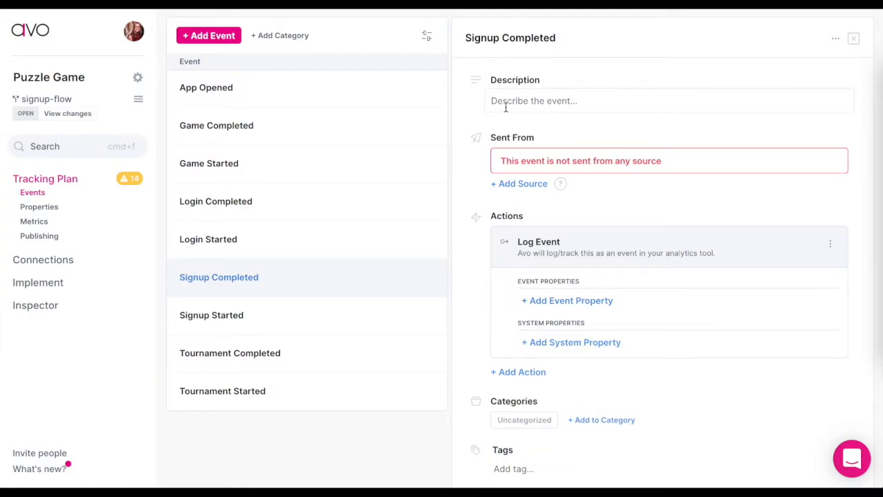
Step: Set the Signup Completed event's description to "Event sent when a user successfully completes signing up"
type("Event sent")
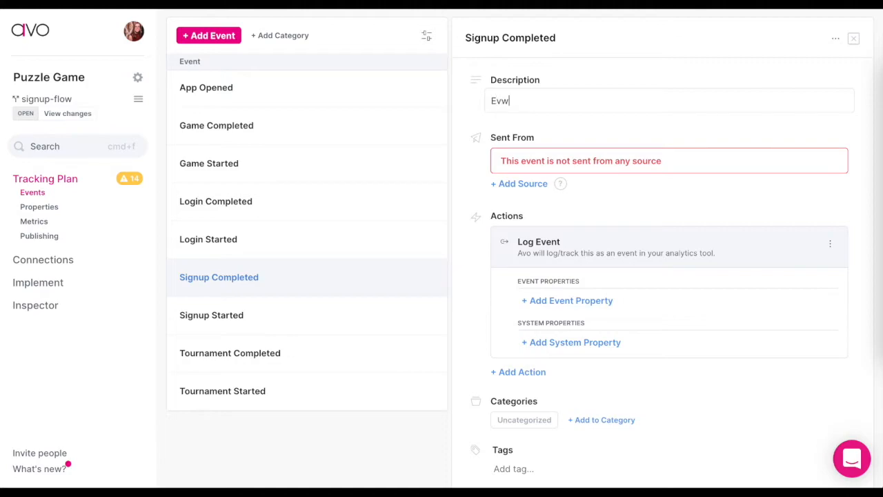
type(" thi")
key("BackSpace")
key("BackSpace")
key("BackSpace")
key("BackSpace")
type("when a d")
key("BackSpace")
type("user s")
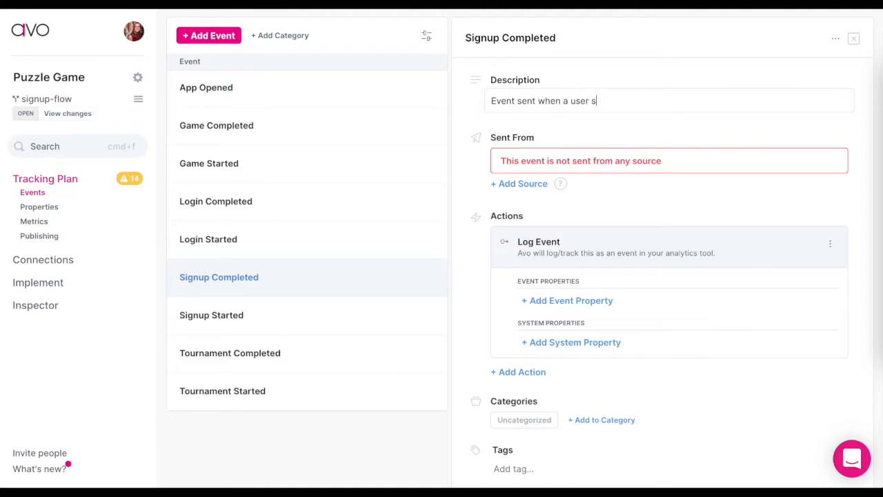
type("uccessfully complete")
key("BackSpace")
key("BackSpace")
type("etes signing up")
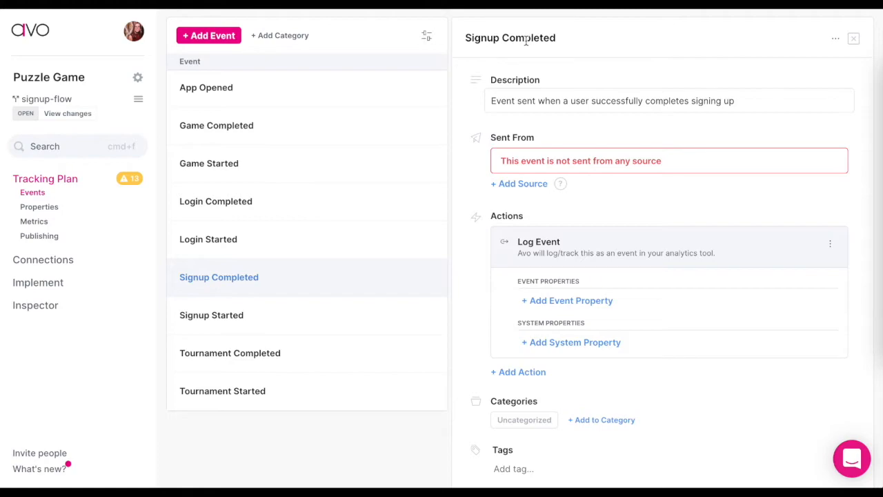
Step: Add iOS as a source that sends the Signup Completed event
left_click(507, 186)
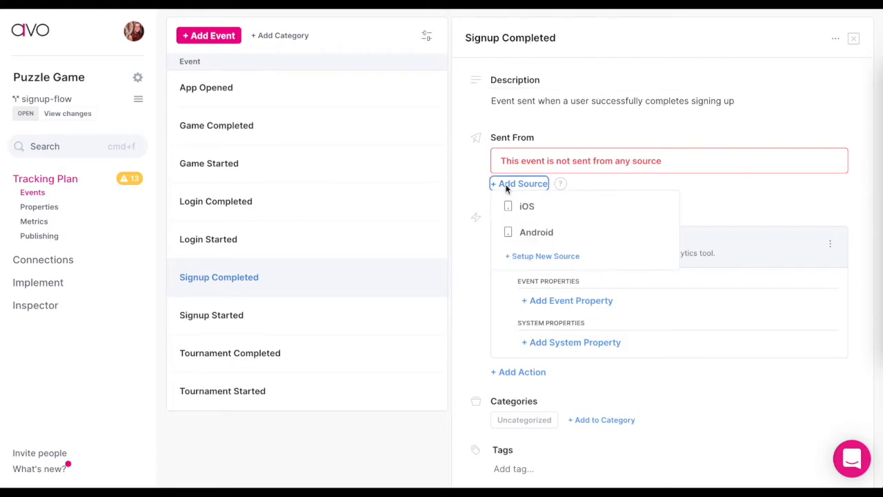
left_click(511, 207)
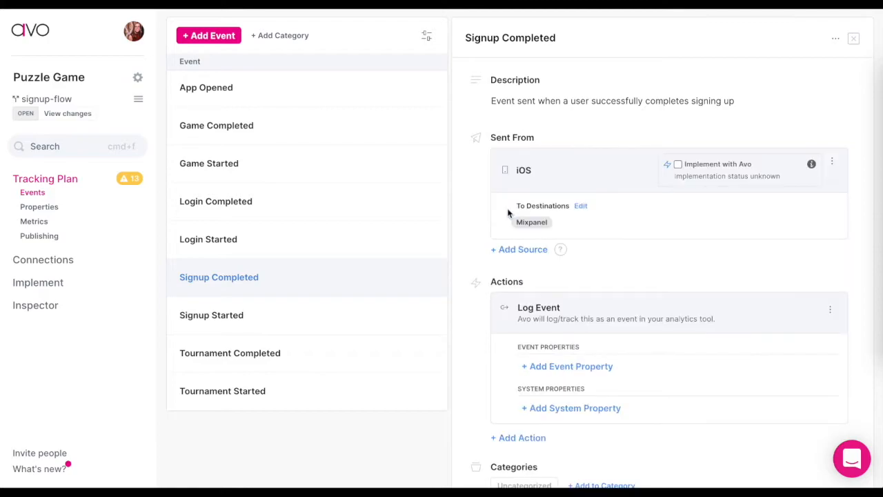
Step: Add Android as a source of the Signup Completed event and attach the existing Authentication Method event property to it
left_click(516, 250)
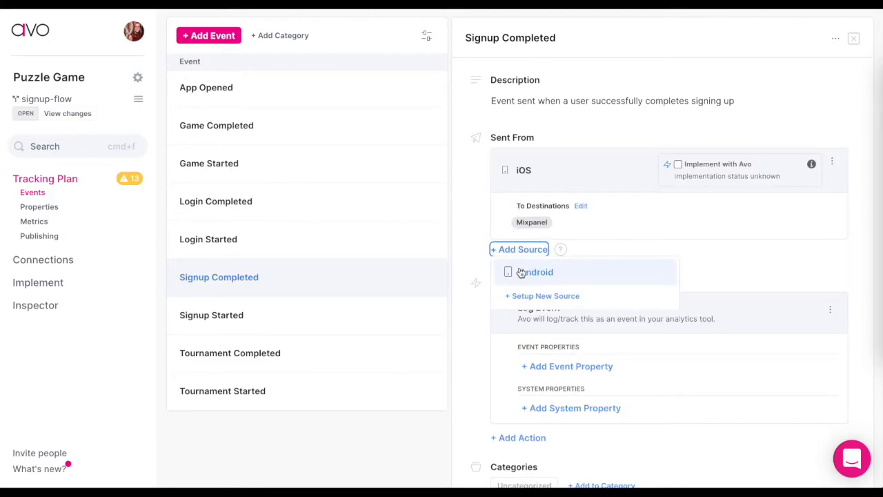
left_click(522, 273)
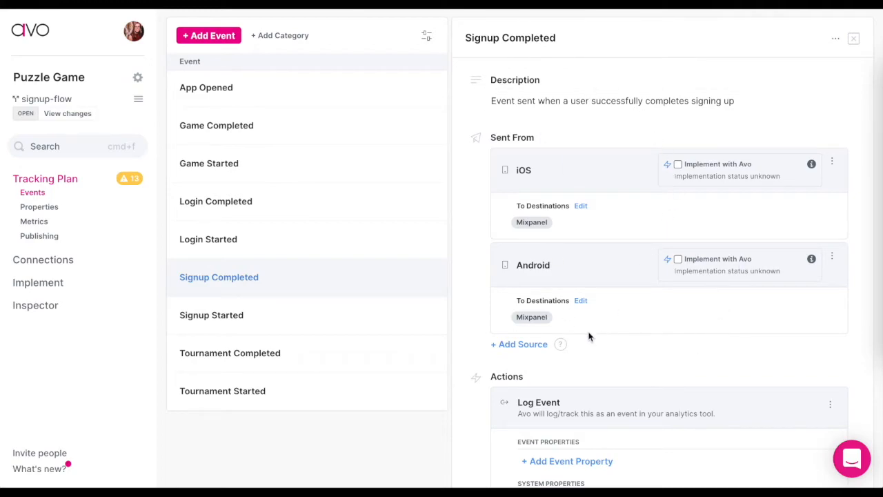
scroll(589, 336, "down", 3)
scroll(588, 336, "down", 1)
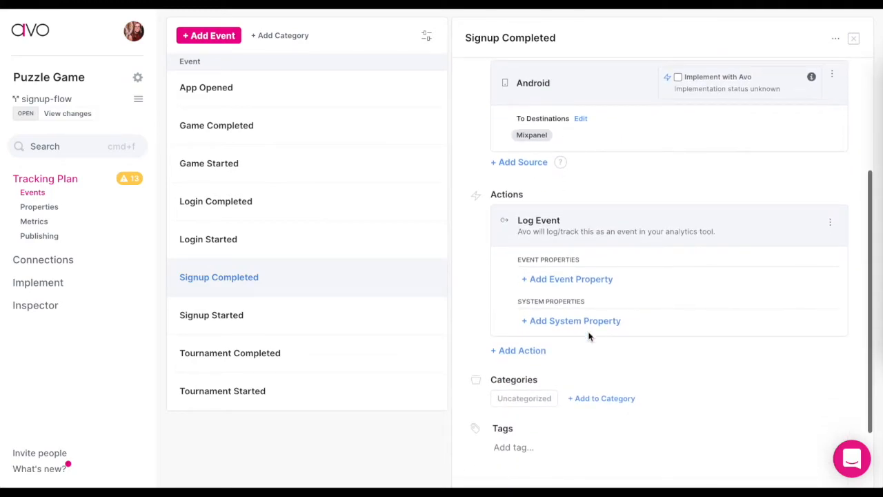
scroll(589, 336, "down", 1)
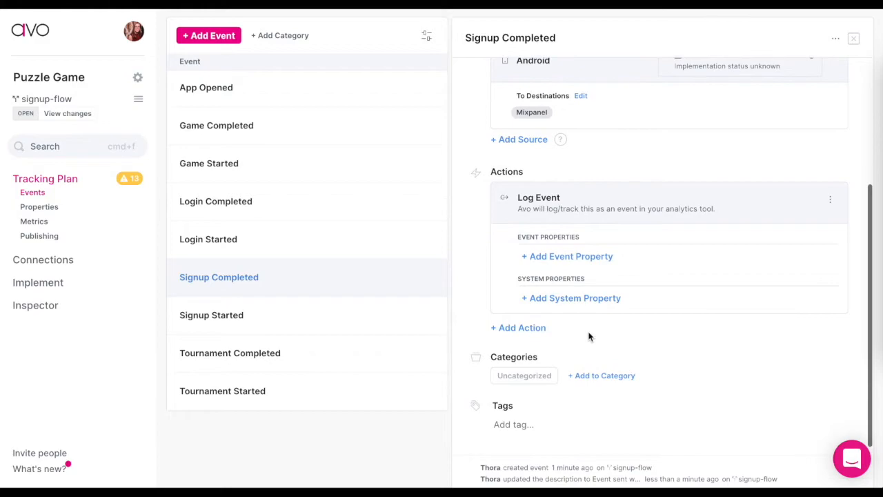
left_click(555, 259)
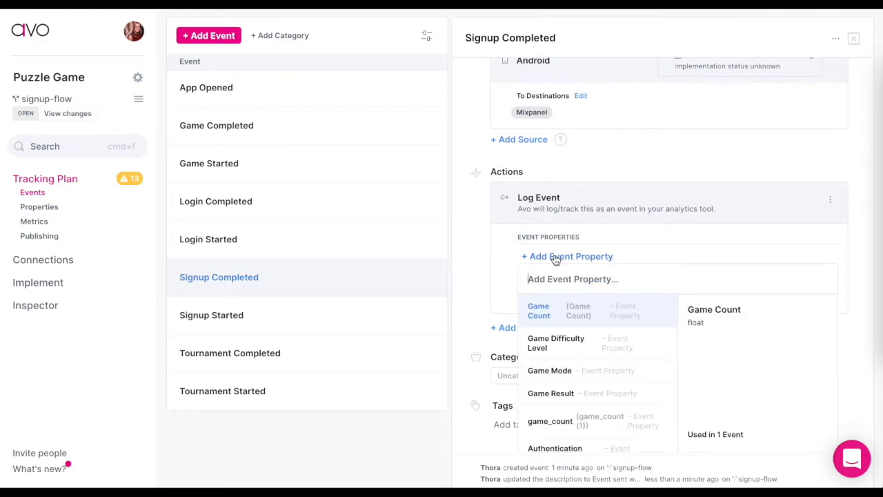
type("auth")
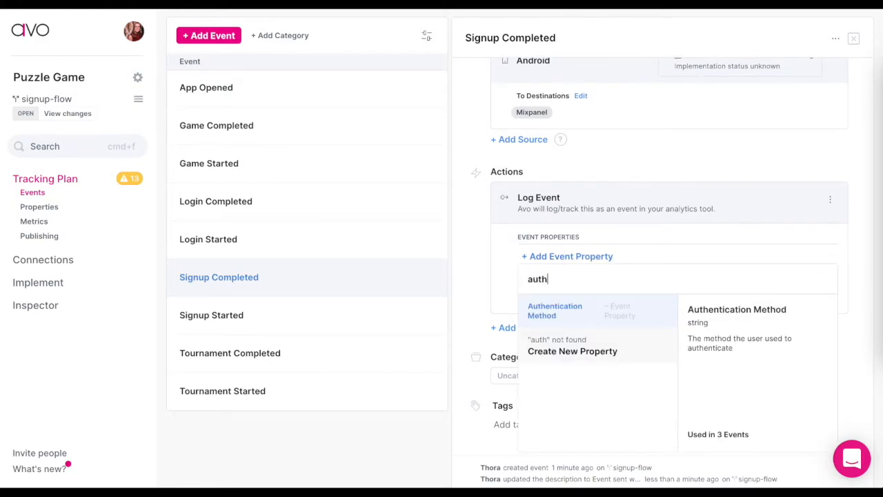
left_click(575, 315)
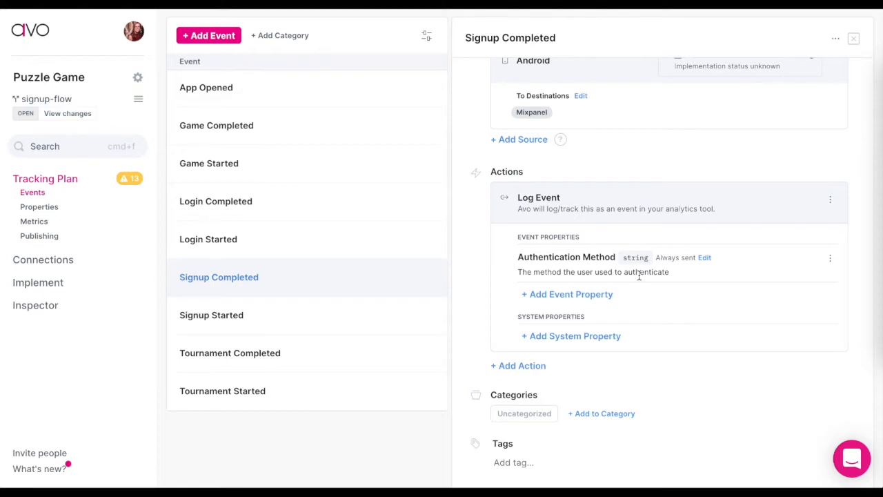
scroll(607, 267, "up", 3)
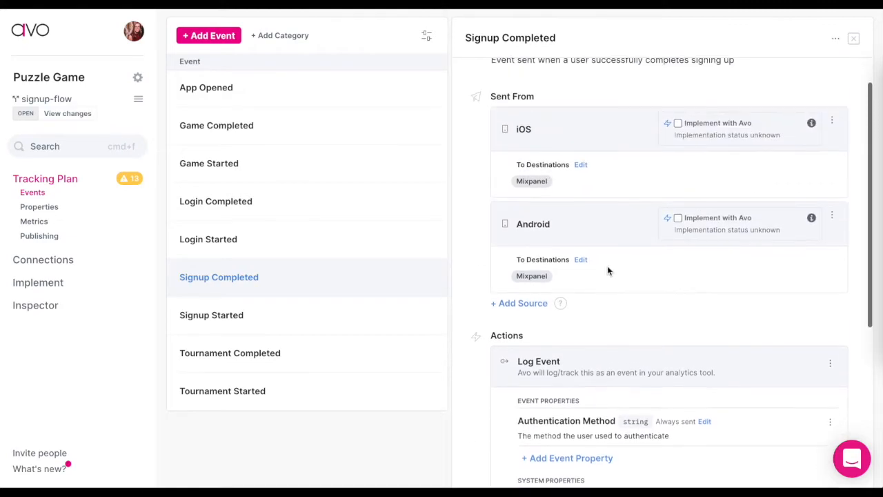
scroll(608, 270, "down", 3)
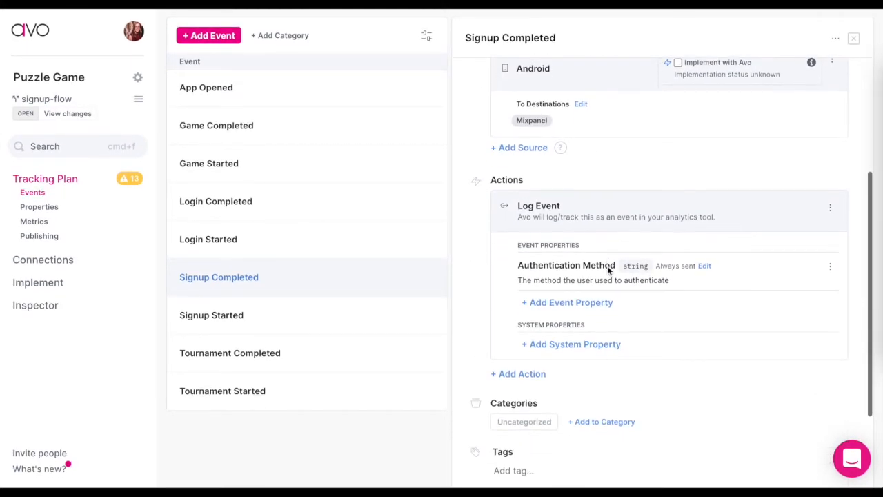
scroll(607, 270, "up", 3)
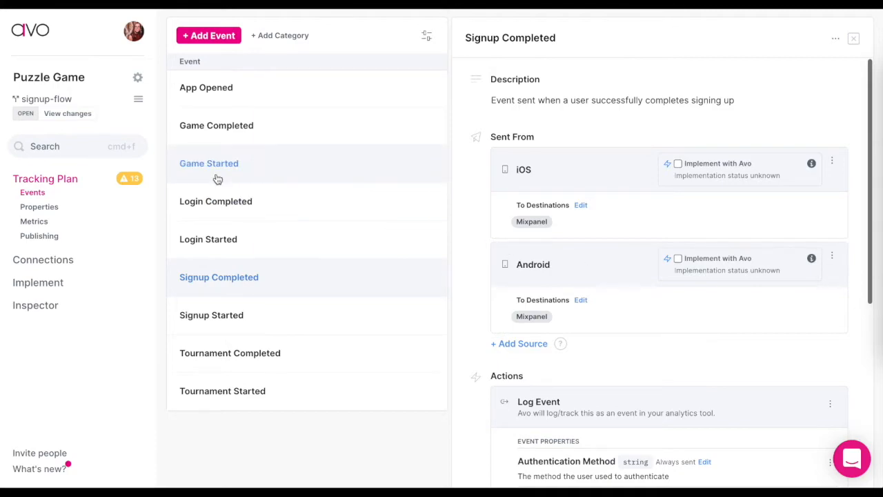
Step: List the events without a description in the tracking plan validation and open Game Completed from there
left_click(130, 180)
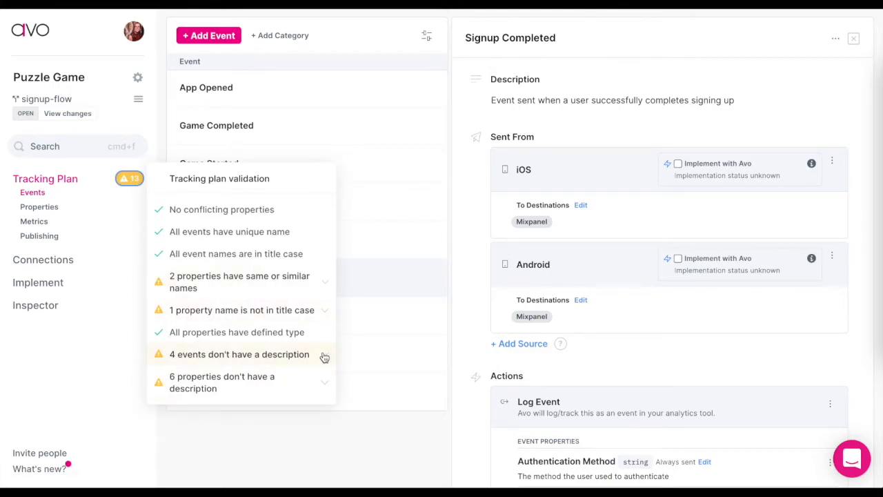
left_click(321, 358)
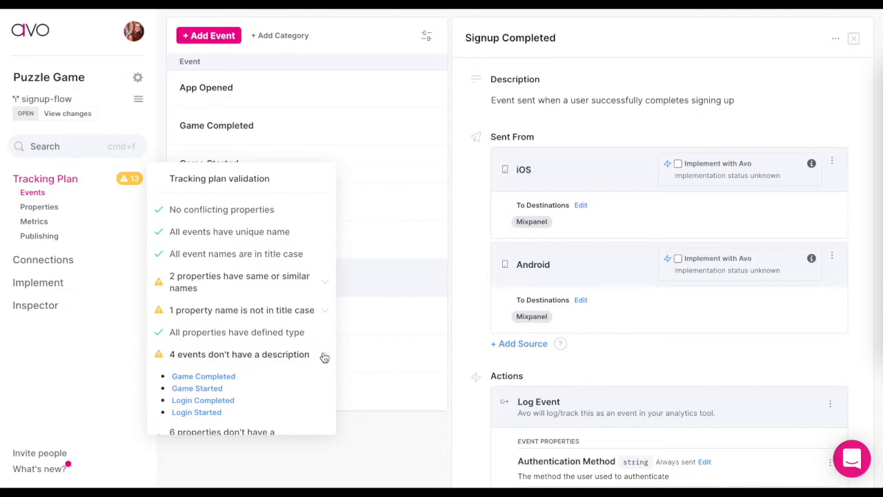
left_click(196, 379)
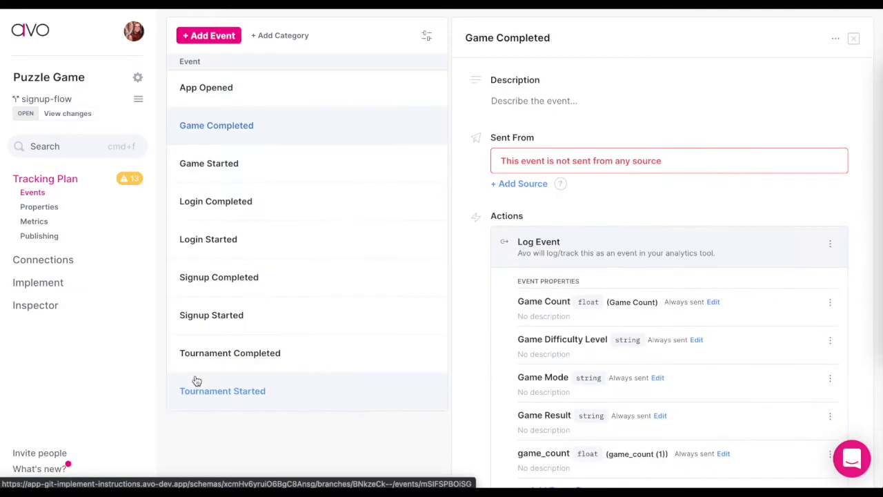
Step: Set the Game Completed event's description to "Event sent when a user has successfully ended their game"
left_click(512, 102)
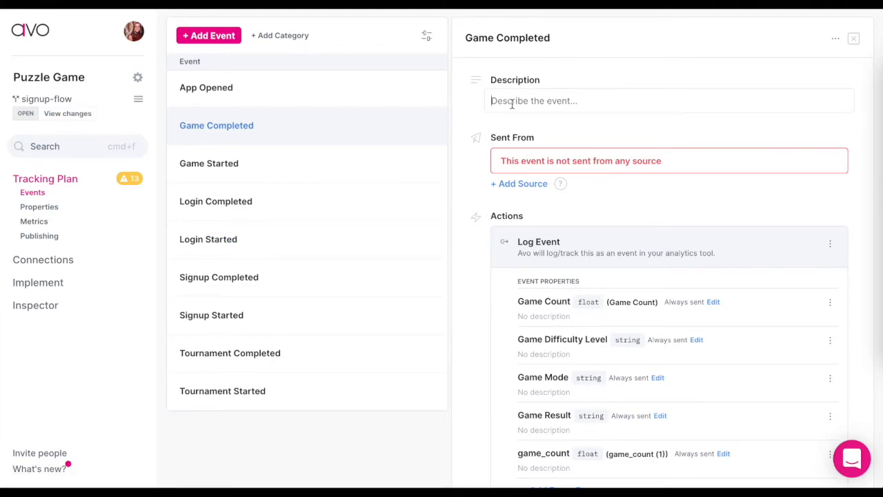
type("Event s")
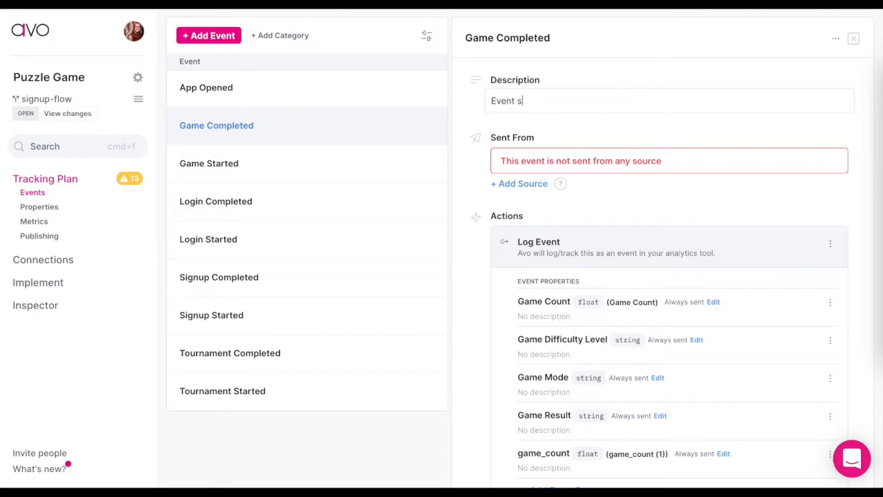
type("ent when a user ha")
type("s success")
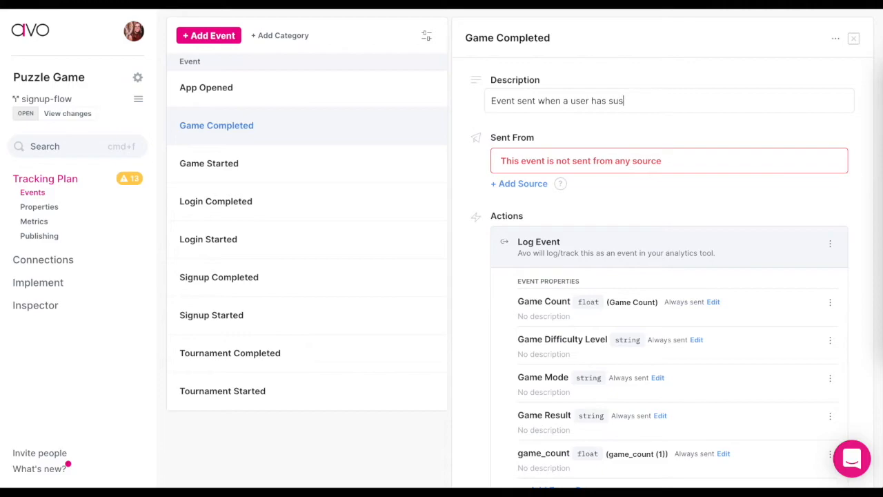
type("fulluy")
key("BackSpace")
key("BackSpace")
type("luy")
key("BackSpace")
key("BackSpace")
type("y ended their game")
left_click(535, 138)
Step: Add iOS and Android as sources of the Game Completed event and turn off Implement with Avo for both
left_click(517, 184)
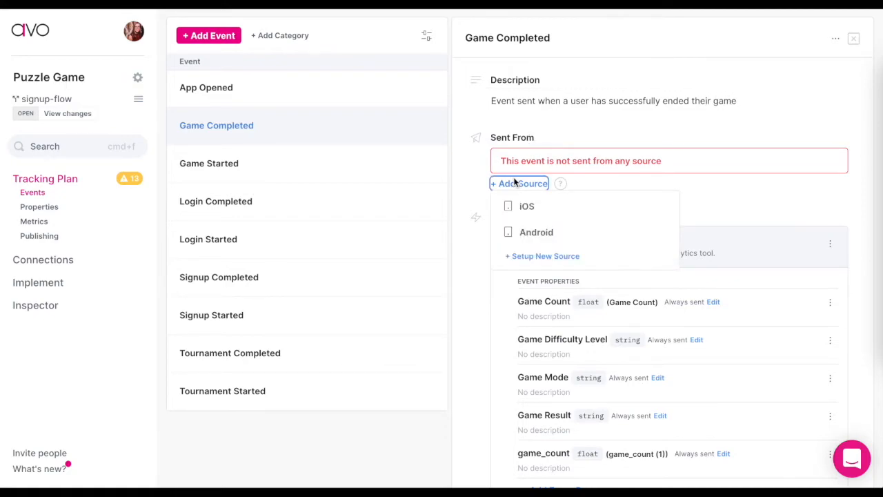
left_click(507, 207)
left_click(518, 249)
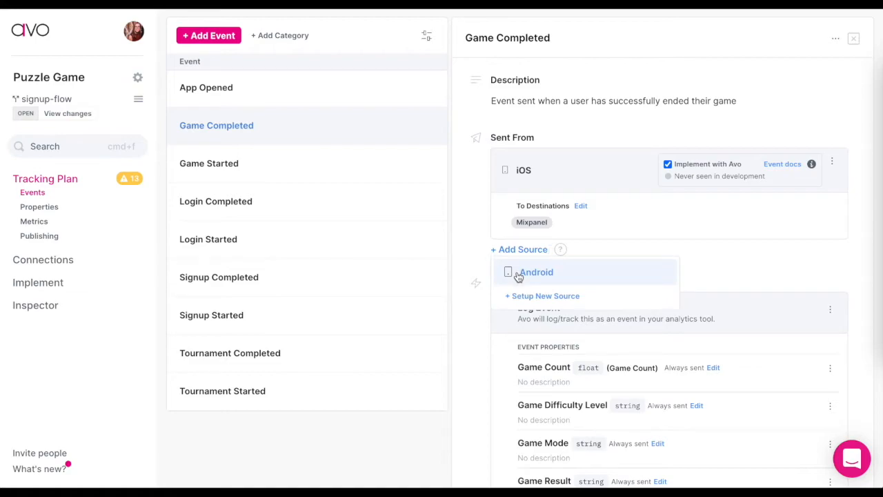
left_click(519, 272)
left_click(668, 165)
left_click(667, 260)
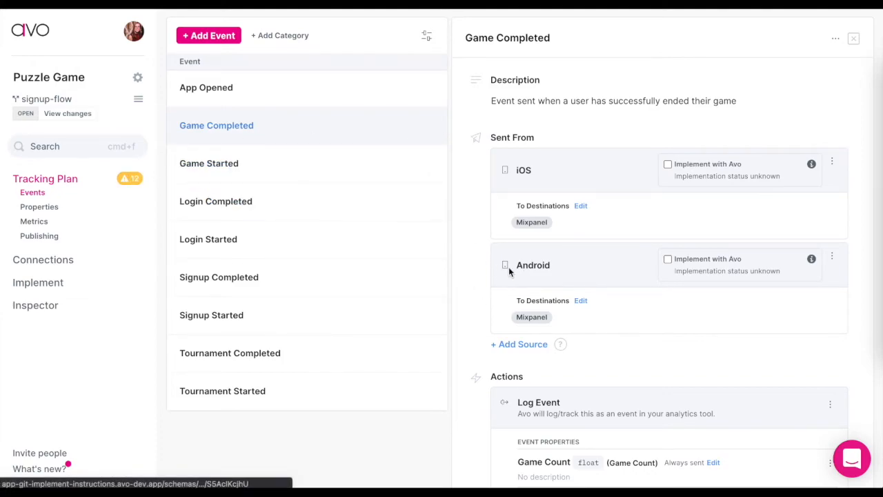
Step: Review the event changes on the signup-flow branch and copy the diff details as Markdown
left_click(69, 119)
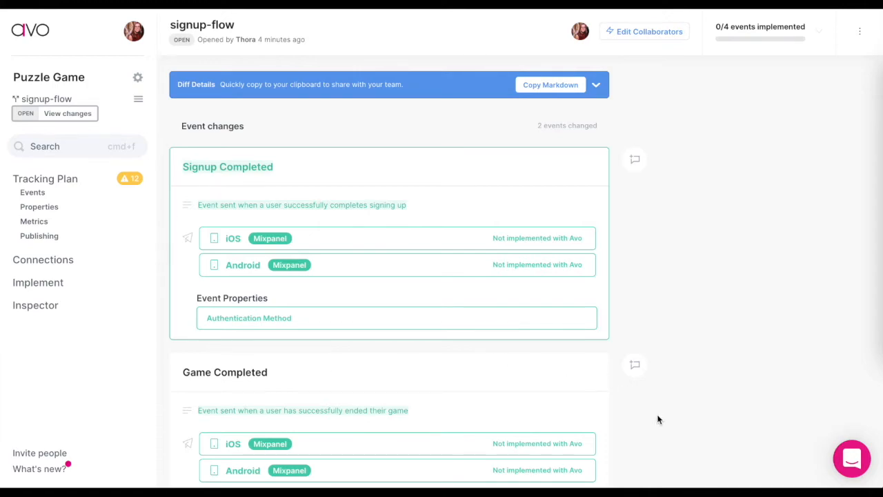
scroll(658, 418, "down", 2)
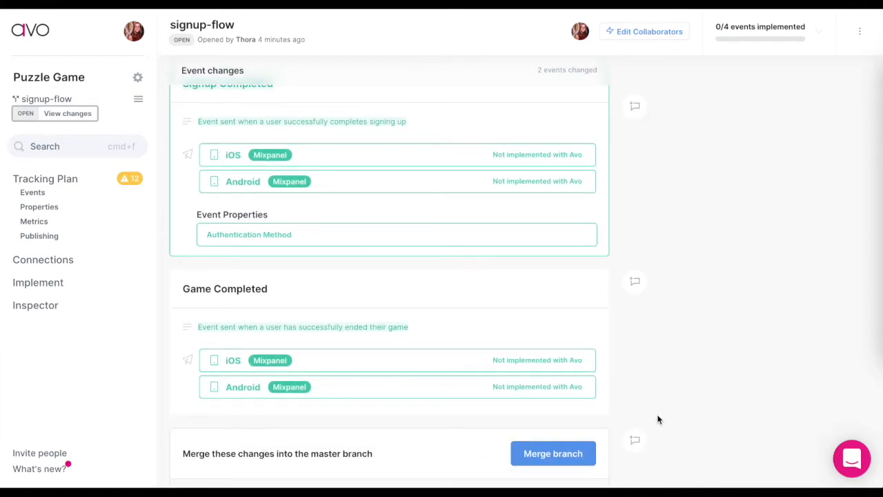
scroll(658, 418, "up", 1)
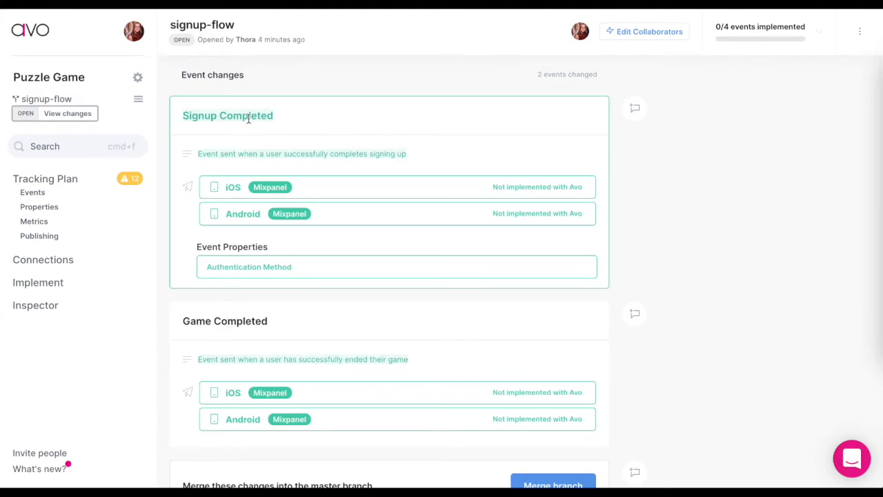
scroll(403, 381, "down", 1)
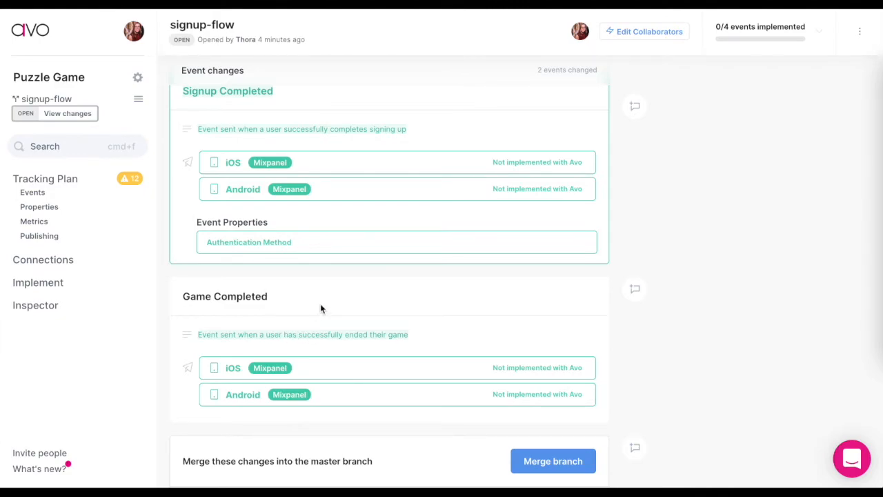
scroll(320, 308, "up", 3)
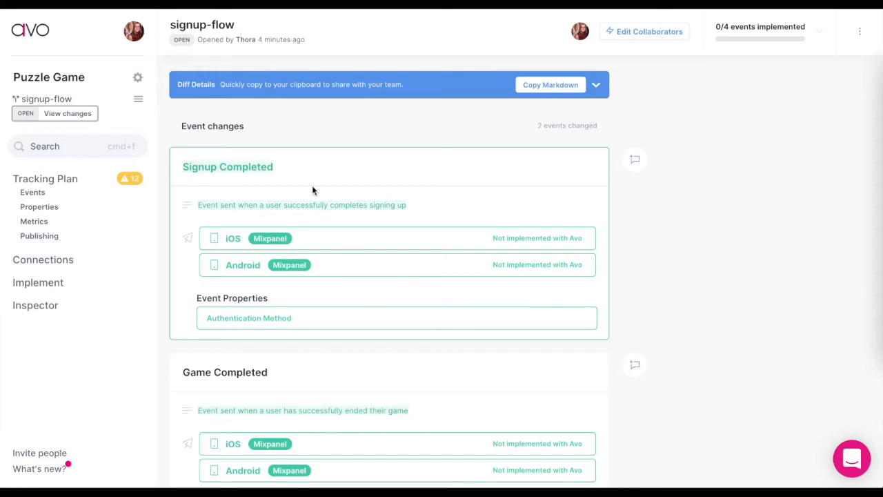
double_click(242, 167)
triple_click(242, 166)
left_click(404, 131)
left_click(533, 85)
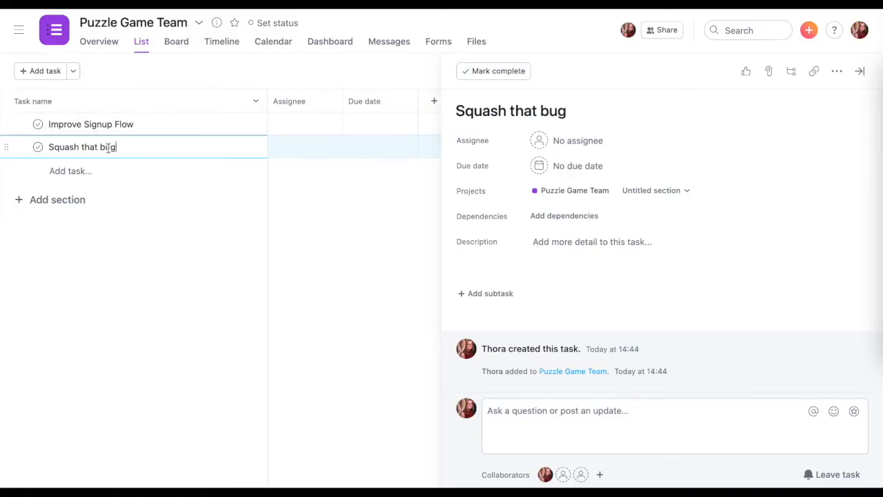
Step: In Asana, add a task named "Implement signup completed event" to the Puzzle Game Team project's list
left_click(90, 171)
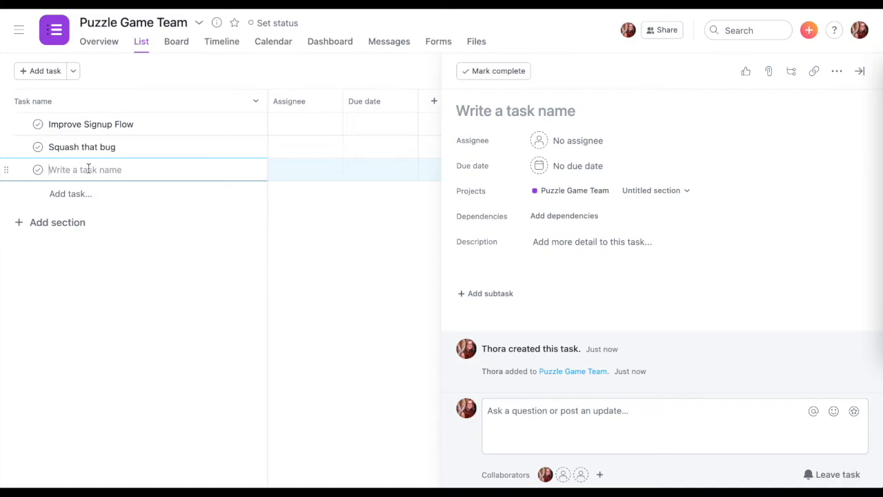
type("Implement signup complted")
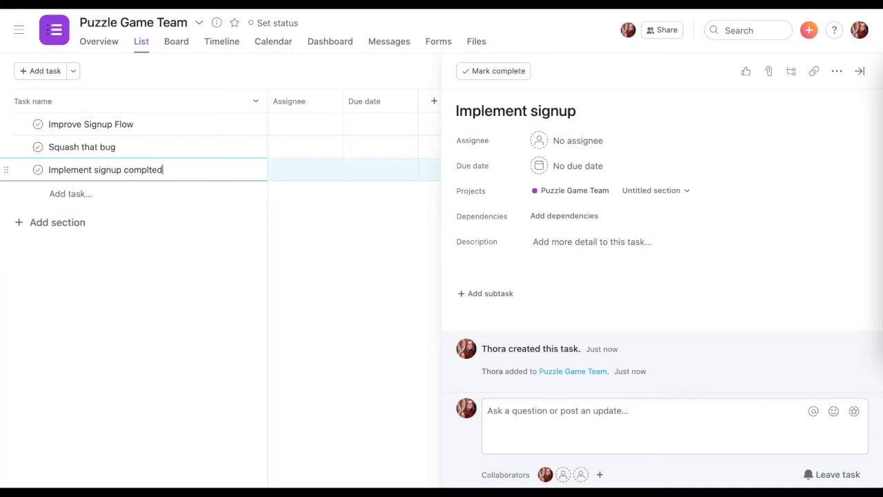
key("BackSpace")
key("BackSpace")
key("BackSpace")
type("eted event")
Step: Paste the copied Markdown diff into the new task's description and read through the pasted event details
left_click(547, 241)
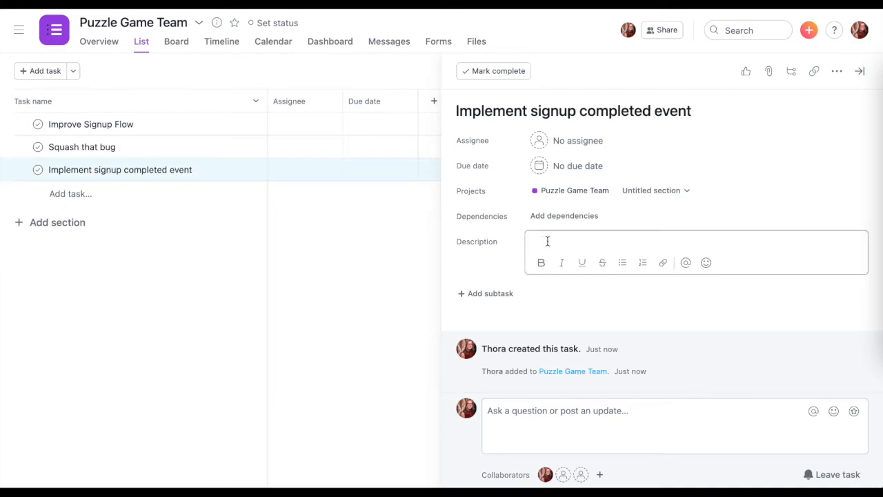
key("ctrl+v")
scroll(546, 238, "up", 15)
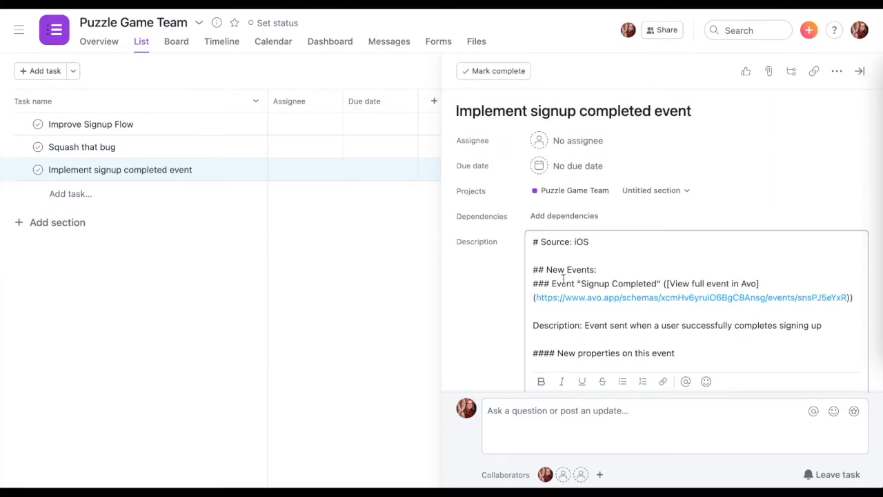
scroll(563, 278, "down", 1)
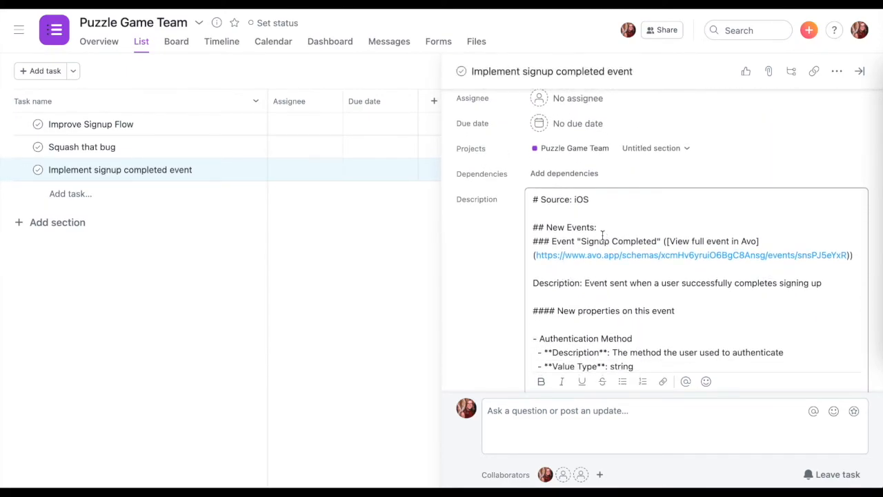
scroll(602, 235, "down", 3)
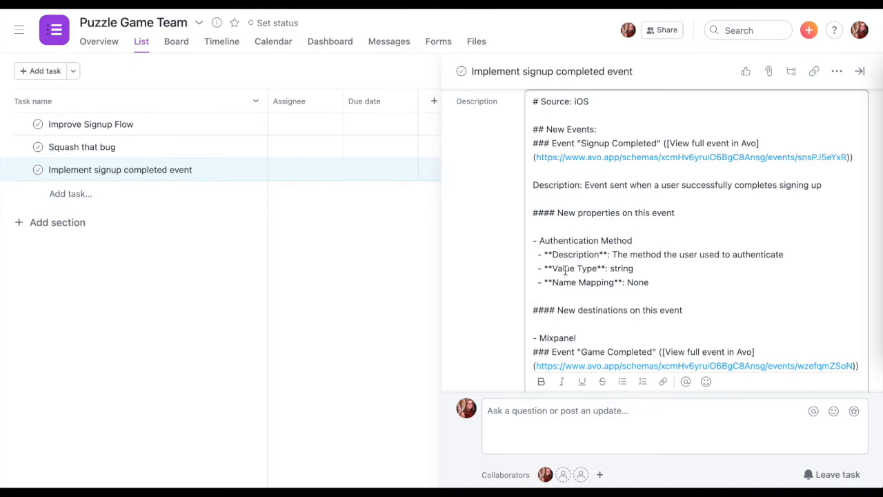
scroll(580, 280, "down", 1)
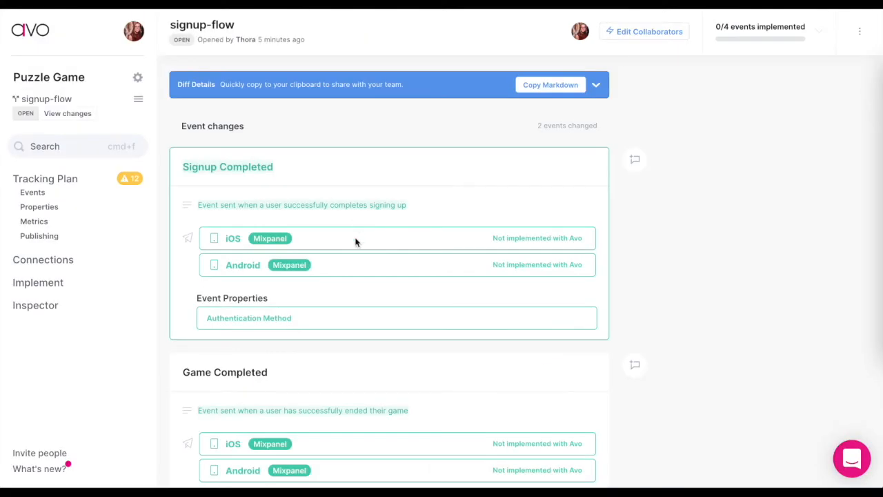
Step: Switch back to Avo and review the signup-flow branch's event changes down to the merge section
scroll(386, 254, "down", 2)
scroll(386, 254, "down", 1)
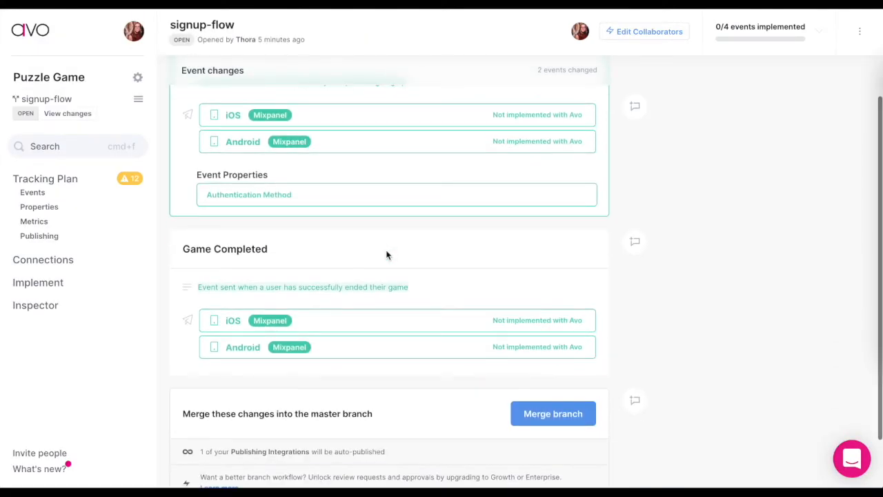
scroll(386, 254, "down", 2)
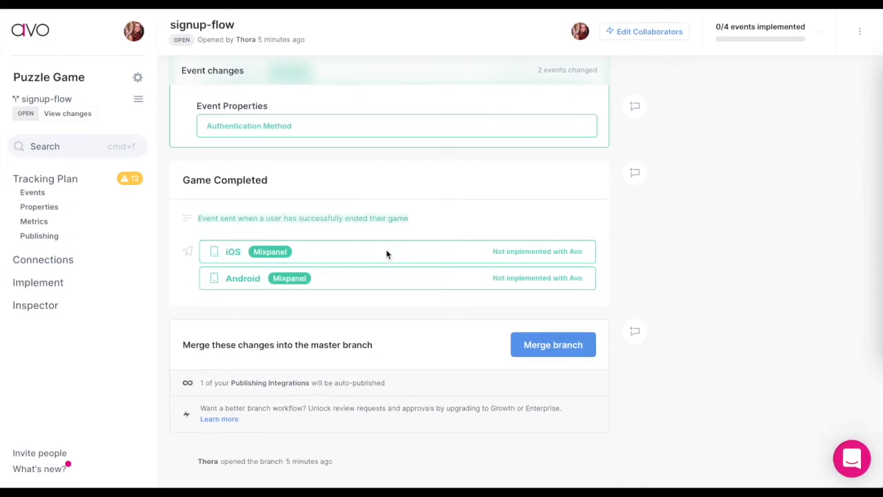
scroll(386, 254, "up", 3)
scroll(386, 254, "up", 1)
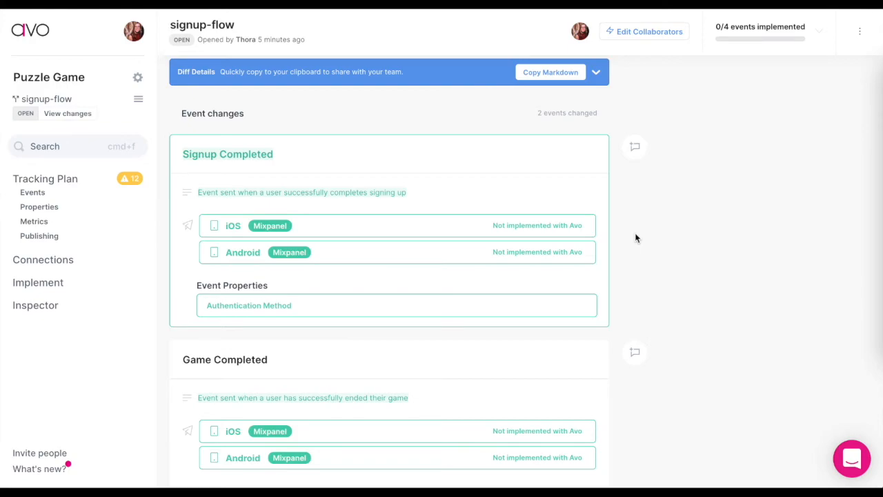
Step: Review the signup-flow branch's changes and merge section, and open the Mixpanel Lexicon publishing integration to check its auto-publishing setting
scroll(635, 237, "down", 3)
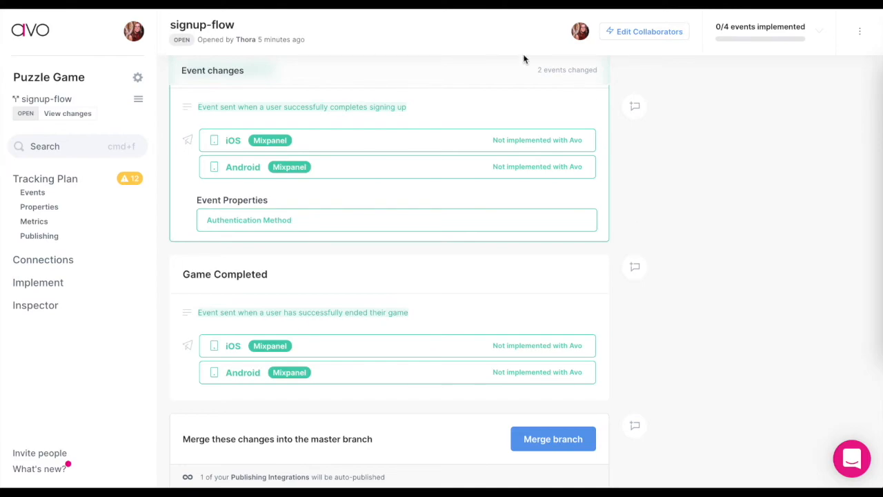
scroll(477, 195, "down", 3)
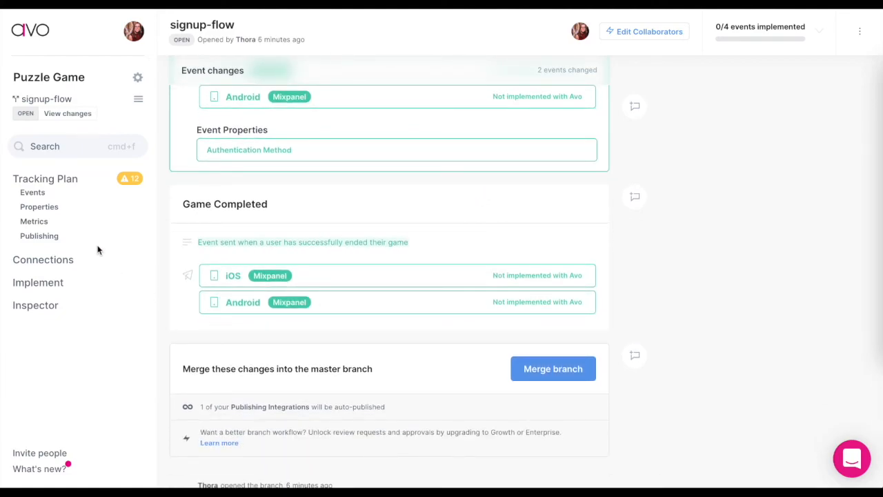
left_click(47, 237)
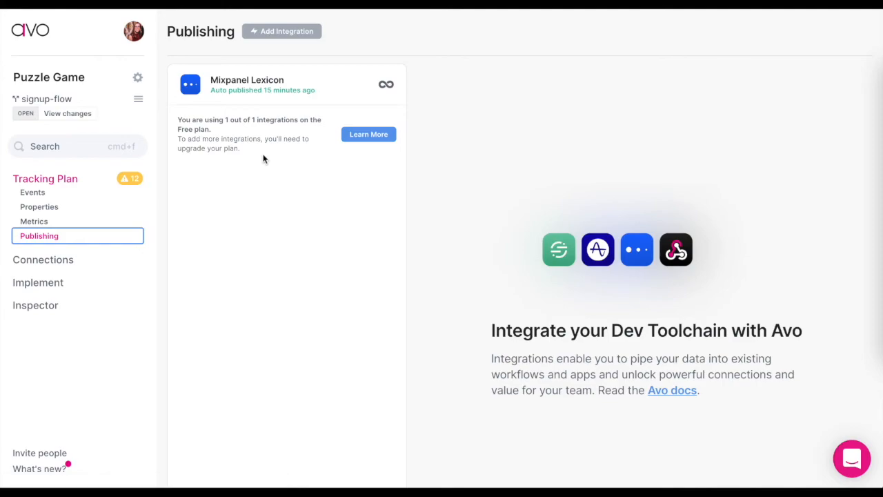
left_click(307, 92)
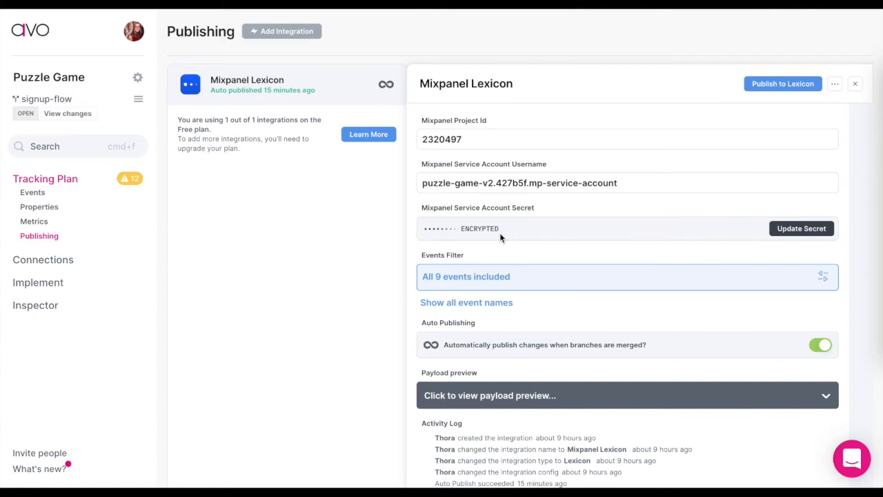
Step: Return to the signup-flow branch's changes, review the Signup Completed and Game Completed events, and merge the branch into master
left_click(77, 114)
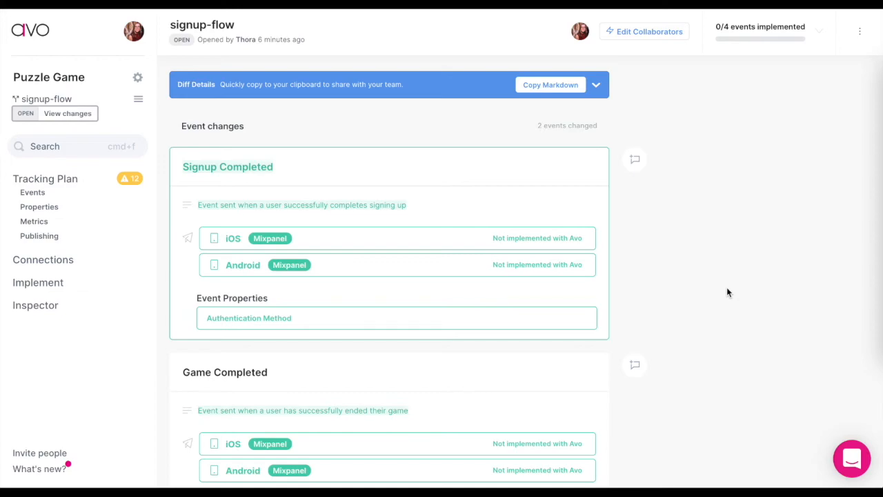
scroll(726, 293, "down", 5)
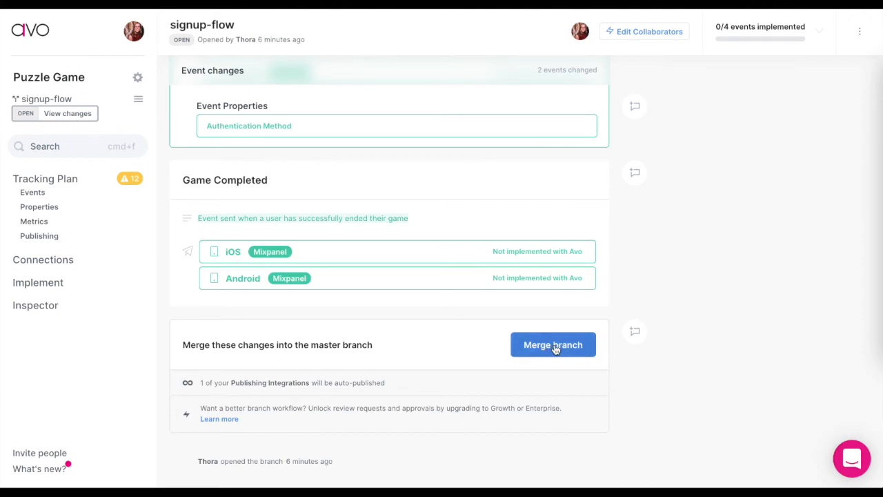
scroll(527, 337, "up", 5)
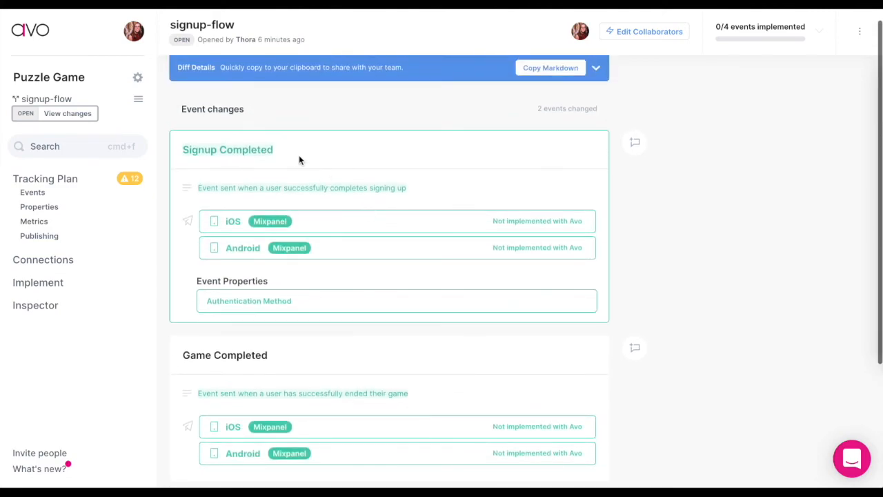
scroll(311, 411, "down", 3)
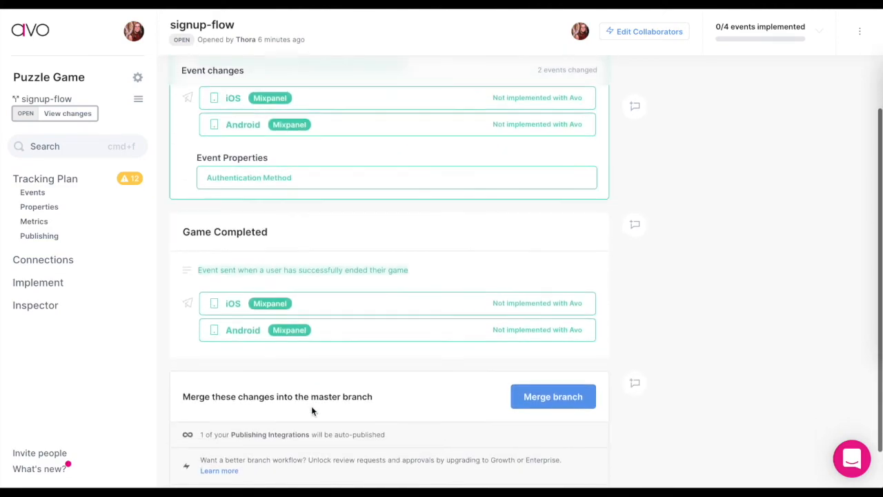
left_click(560, 400)
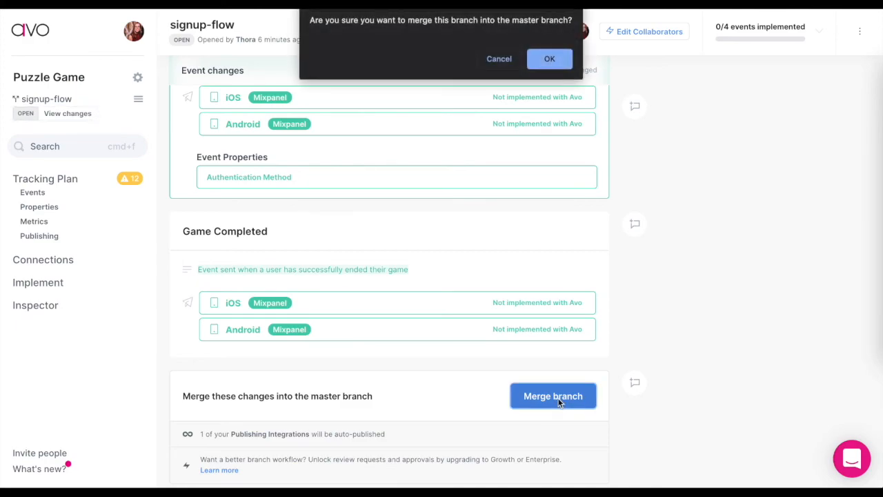
left_click(548, 60)
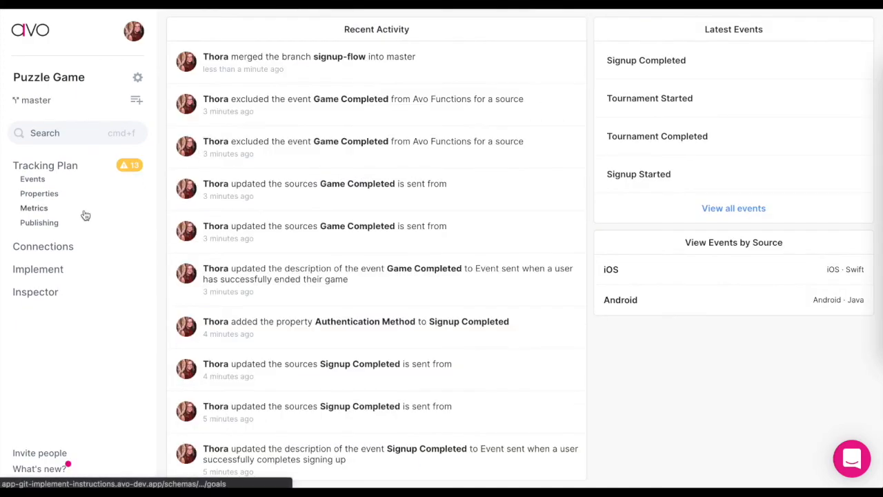
Step: Open the Mixpanel Lexicon publishing integration on master, and switch to Mixpanel to check the Game Completed and Signup Completed events in Lexicon
left_click(47, 228)
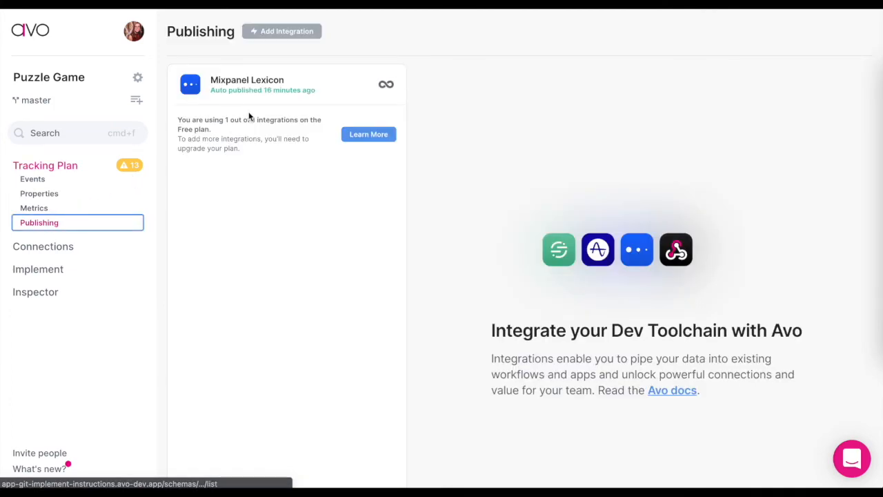
left_click(289, 99)
scroll(501, 375, "down", 2)
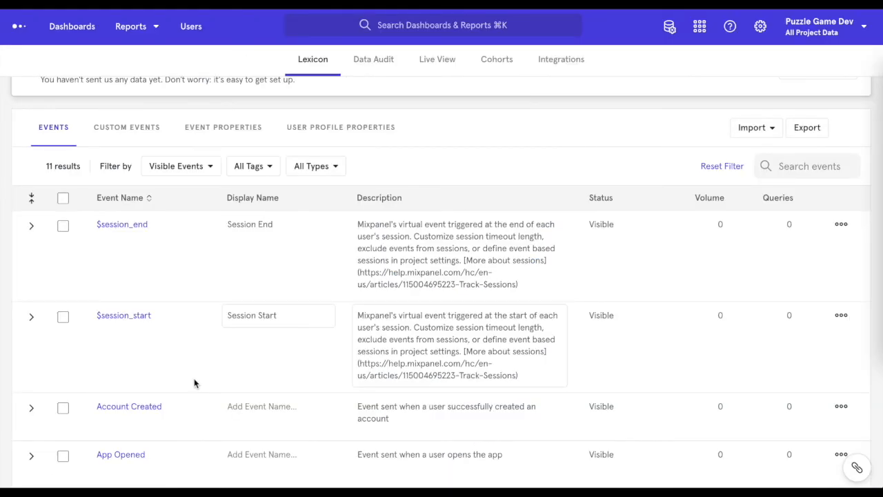
scroll(194, 378, "down", 3)
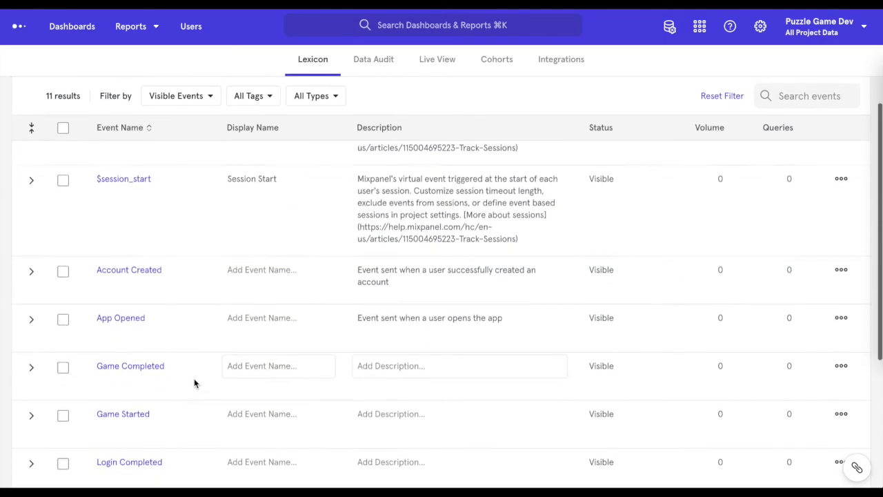
scroll(193, 378, "down", 1)
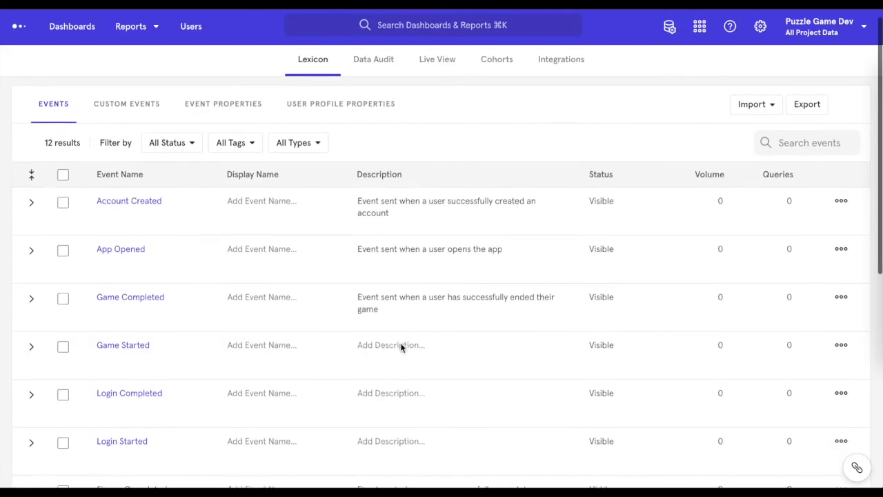
scroll(401, 347, "down", 1)
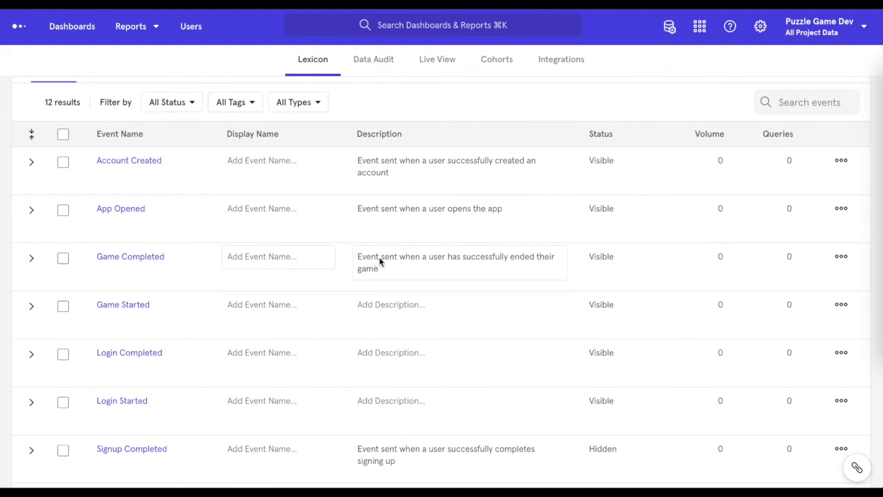
scroll(403, 258, "up", 1)
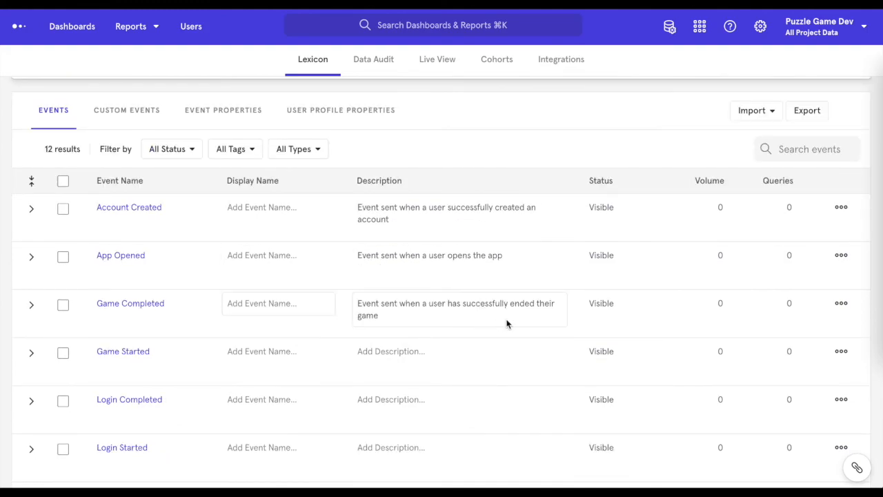
scroll(446, 322, "down", 4)
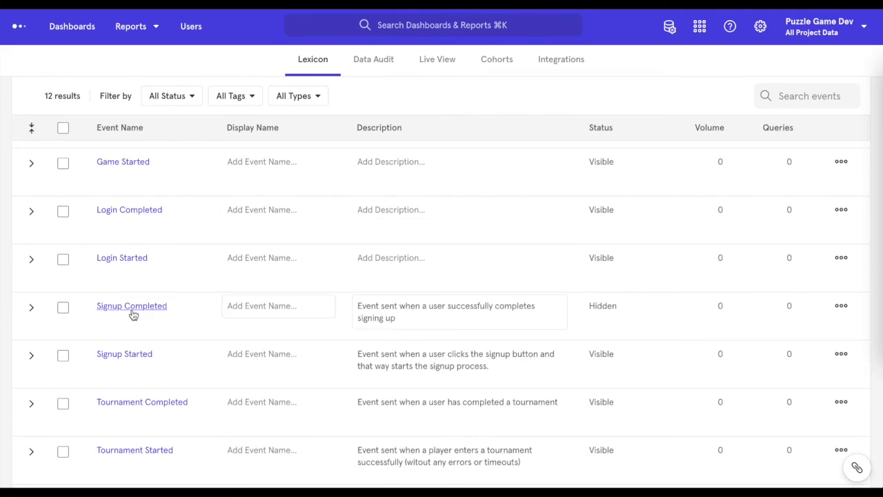
scroll(423, 330, "up", 5)
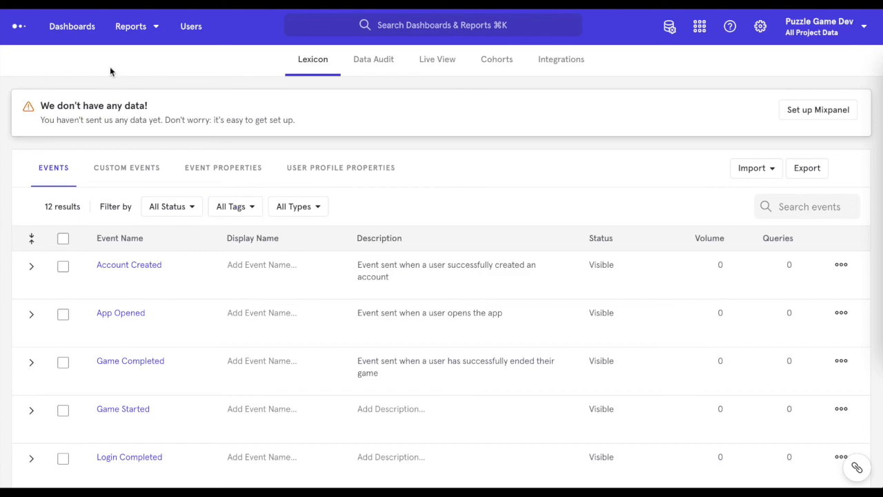
key("super+shift+5")
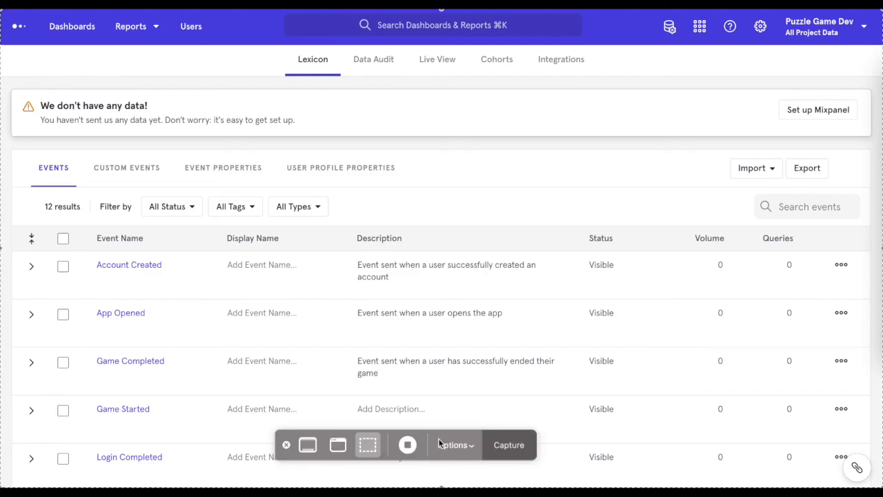